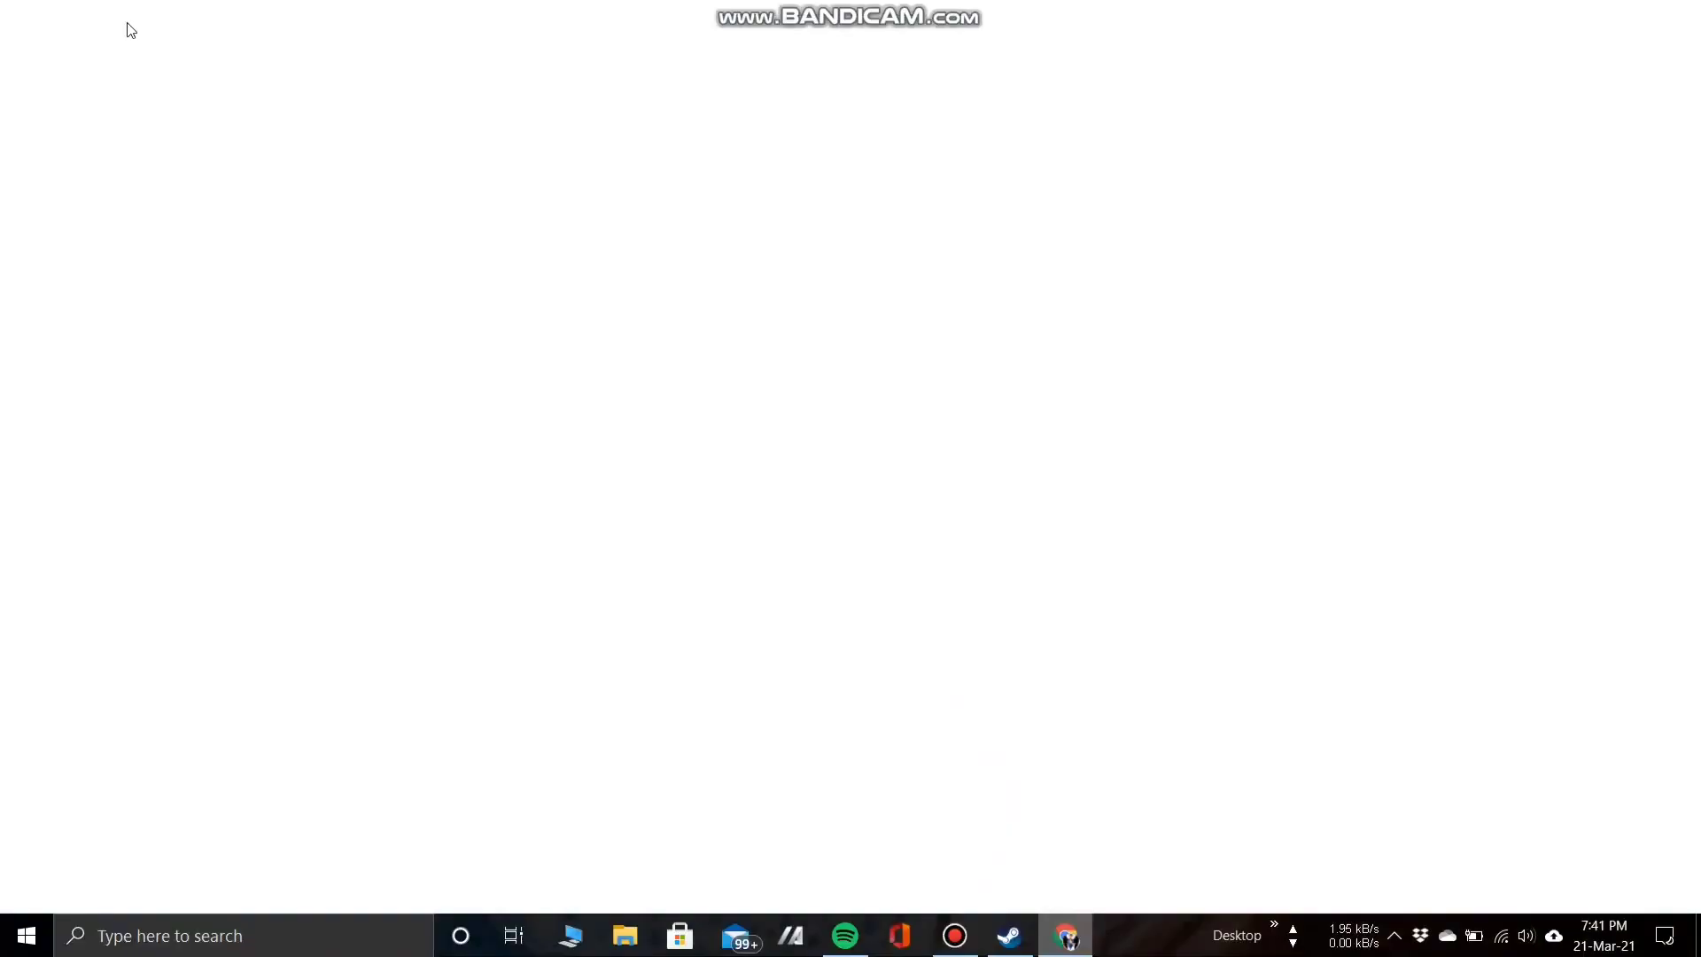
- Bring up Google Chrome on the tab showing the JARVIS Iron Man 3 trailer video
key("ctrl+Tab")
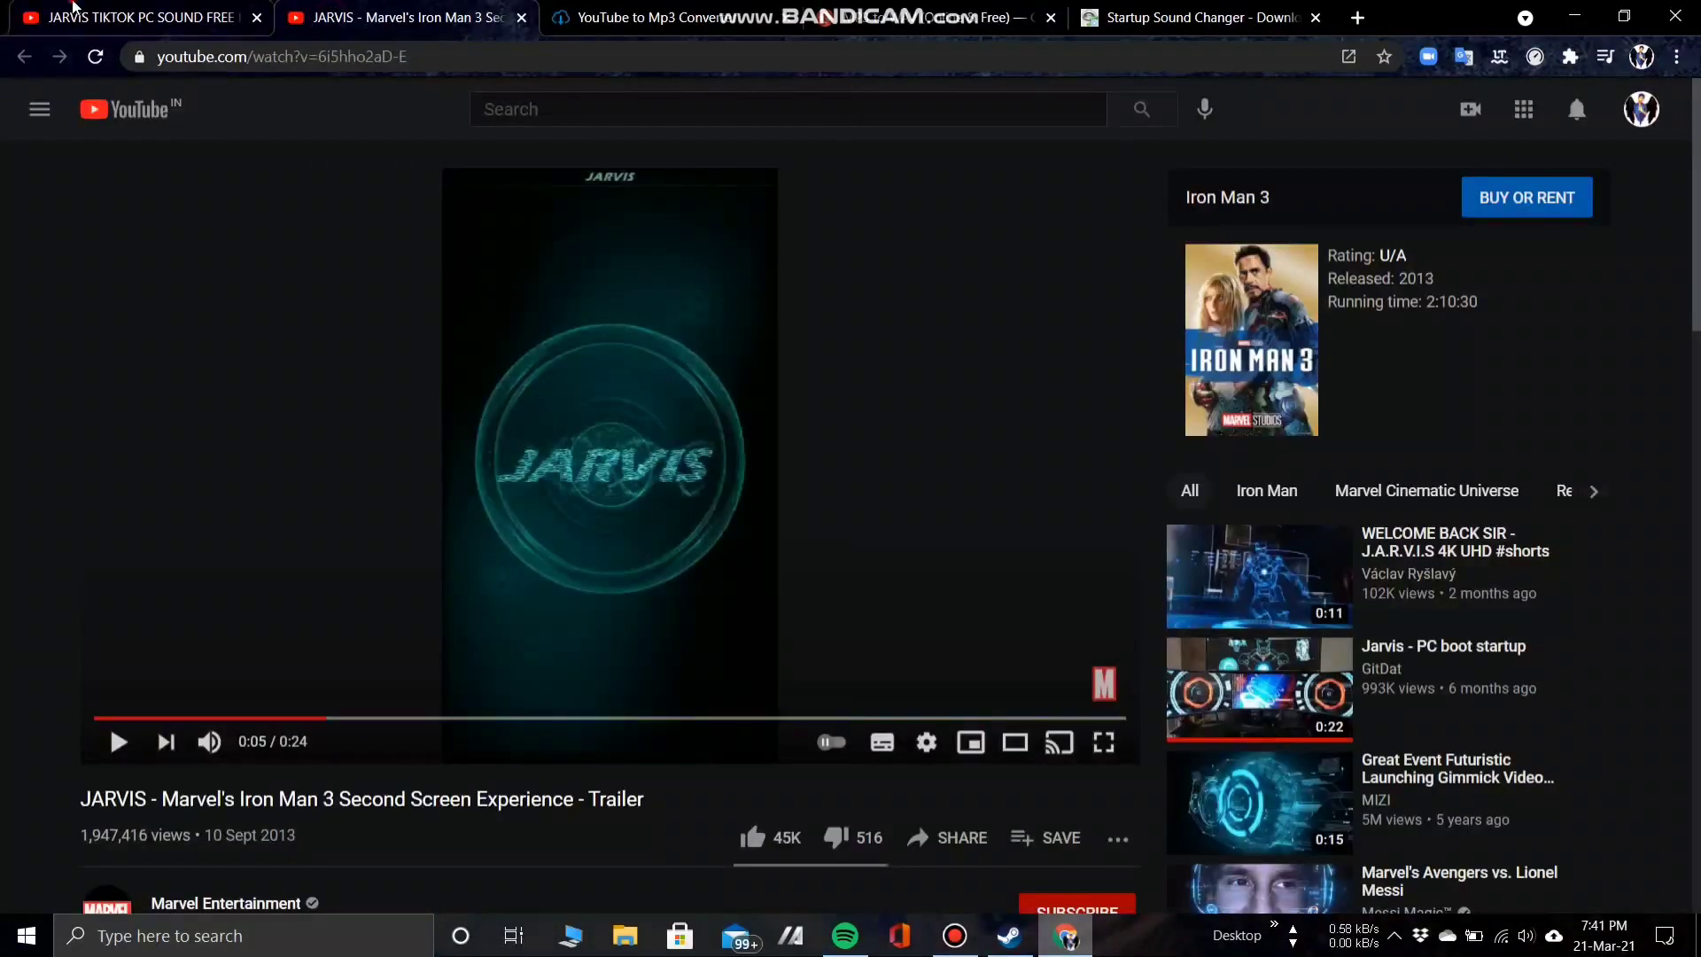
- Switch to the Iron Man 3 JARVIS trailer tab and copy its YouTube URL
left_click(73, 7)
left_click(406, 7)
scroll(358, 629, "down", 3)
scroll(174, 396, "up", 3)
key("ctrl+l")
key("ctrl+c")
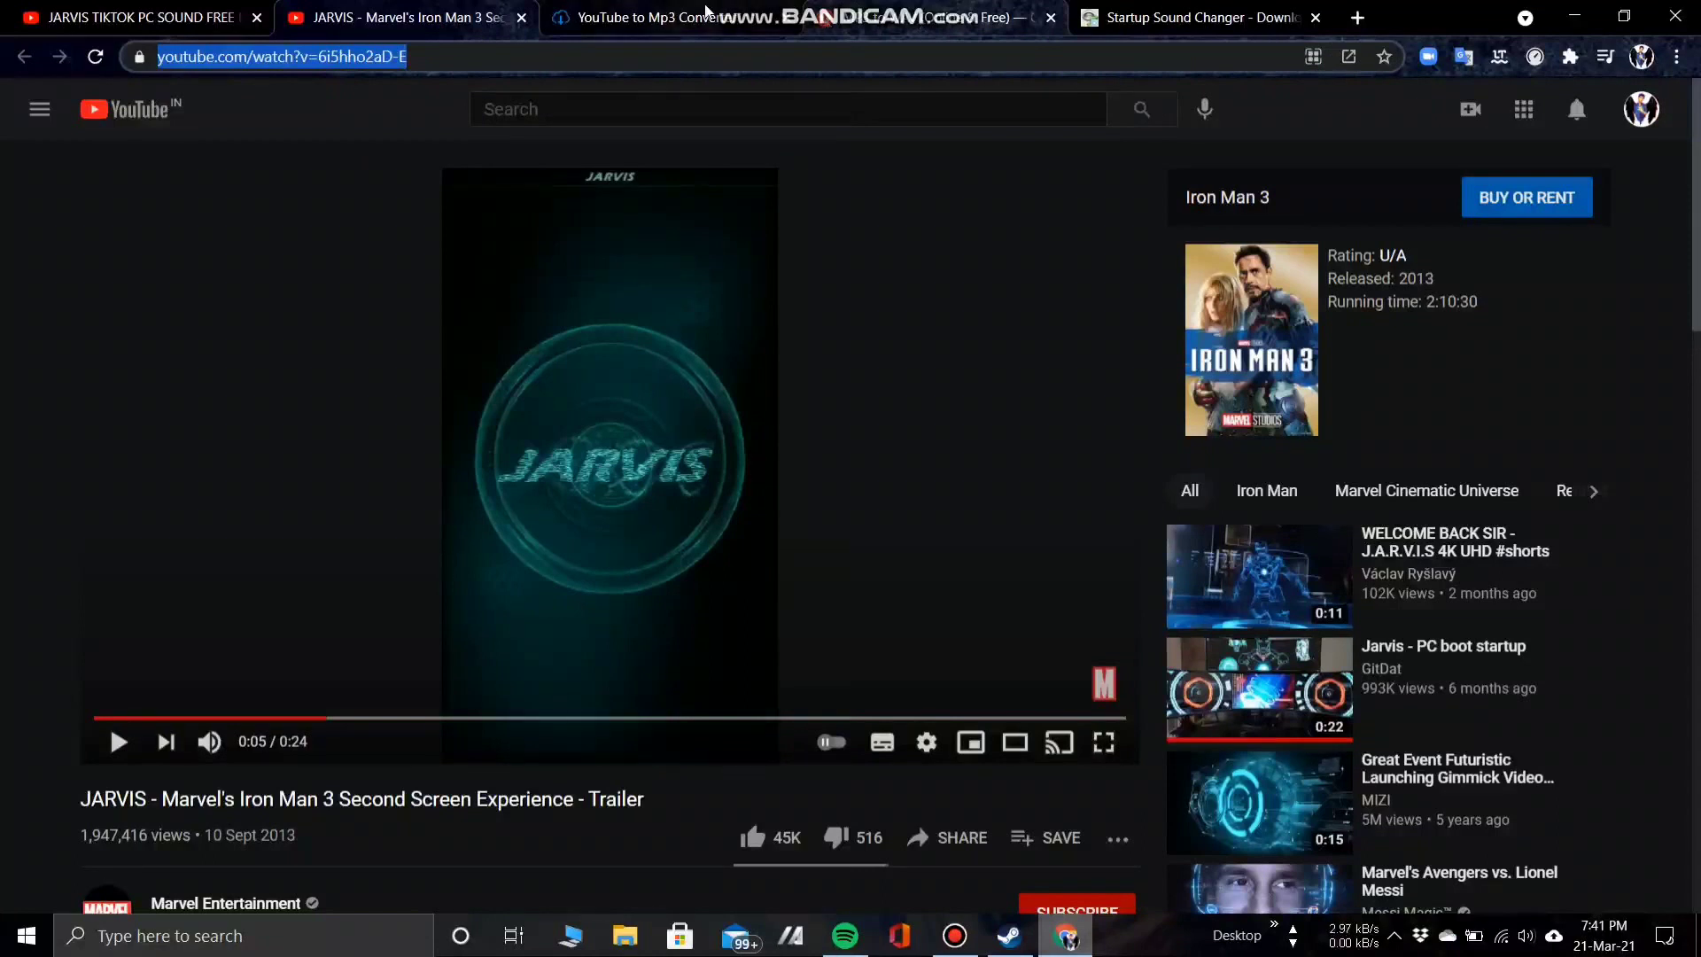
- Paste the trailer URL into ytmp3.cc, download the MP3 and save it to the Desktop
left_click(706, 11)
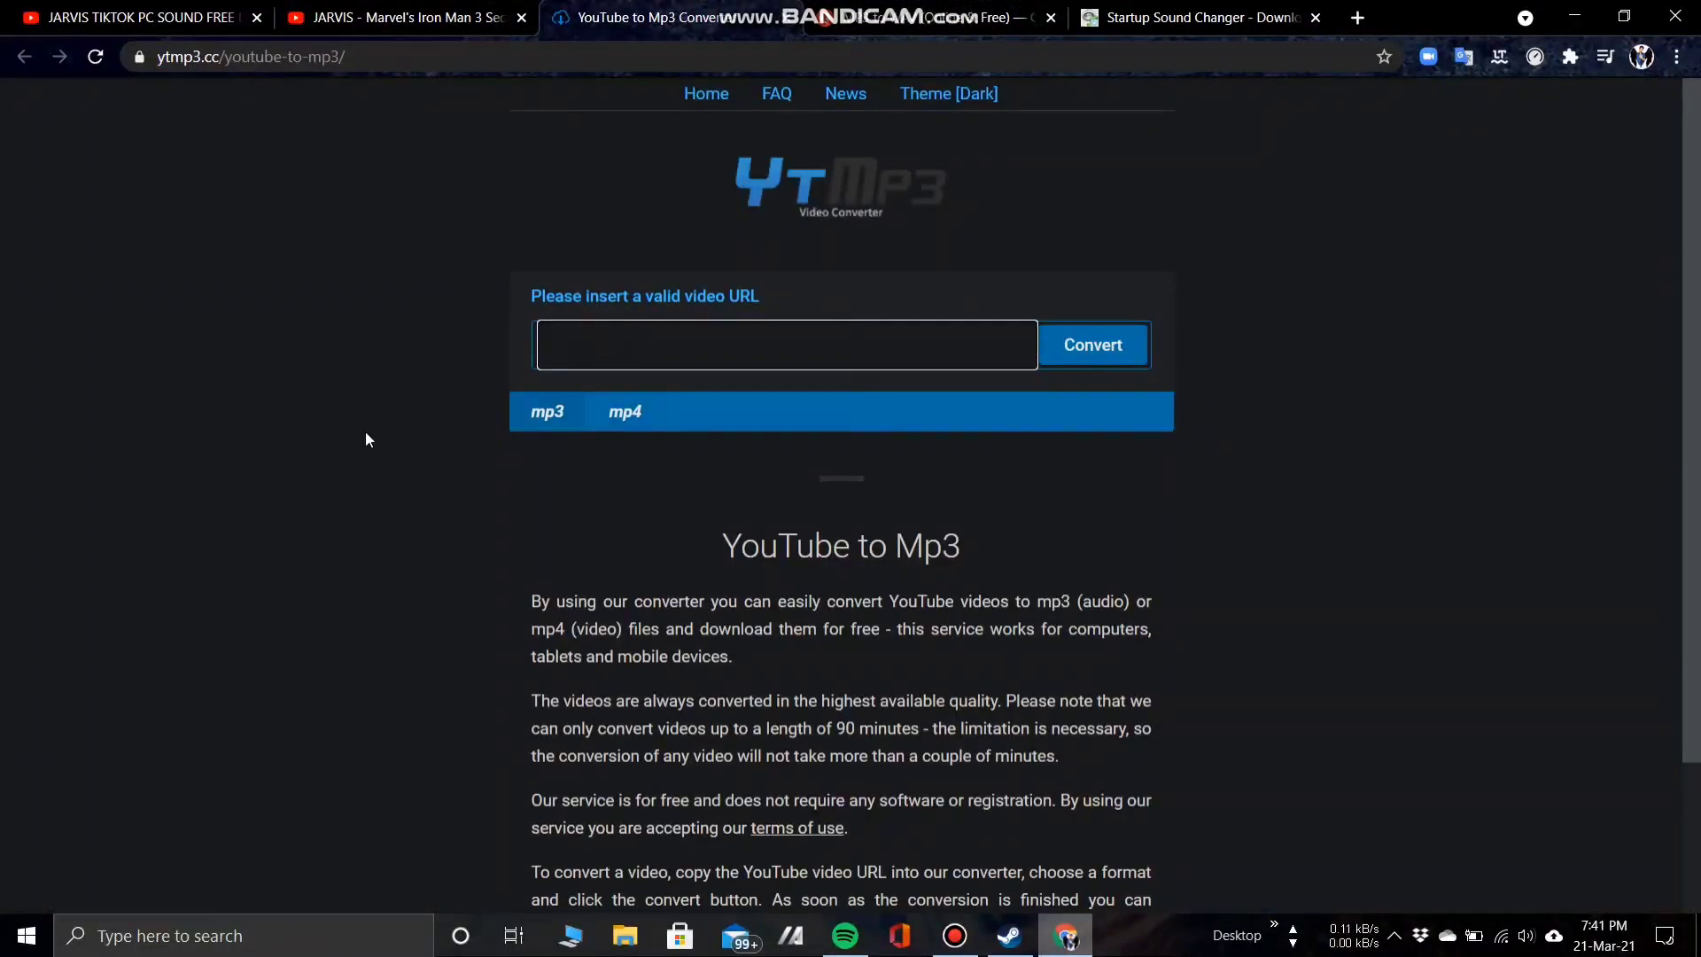
key("ctrl+v")
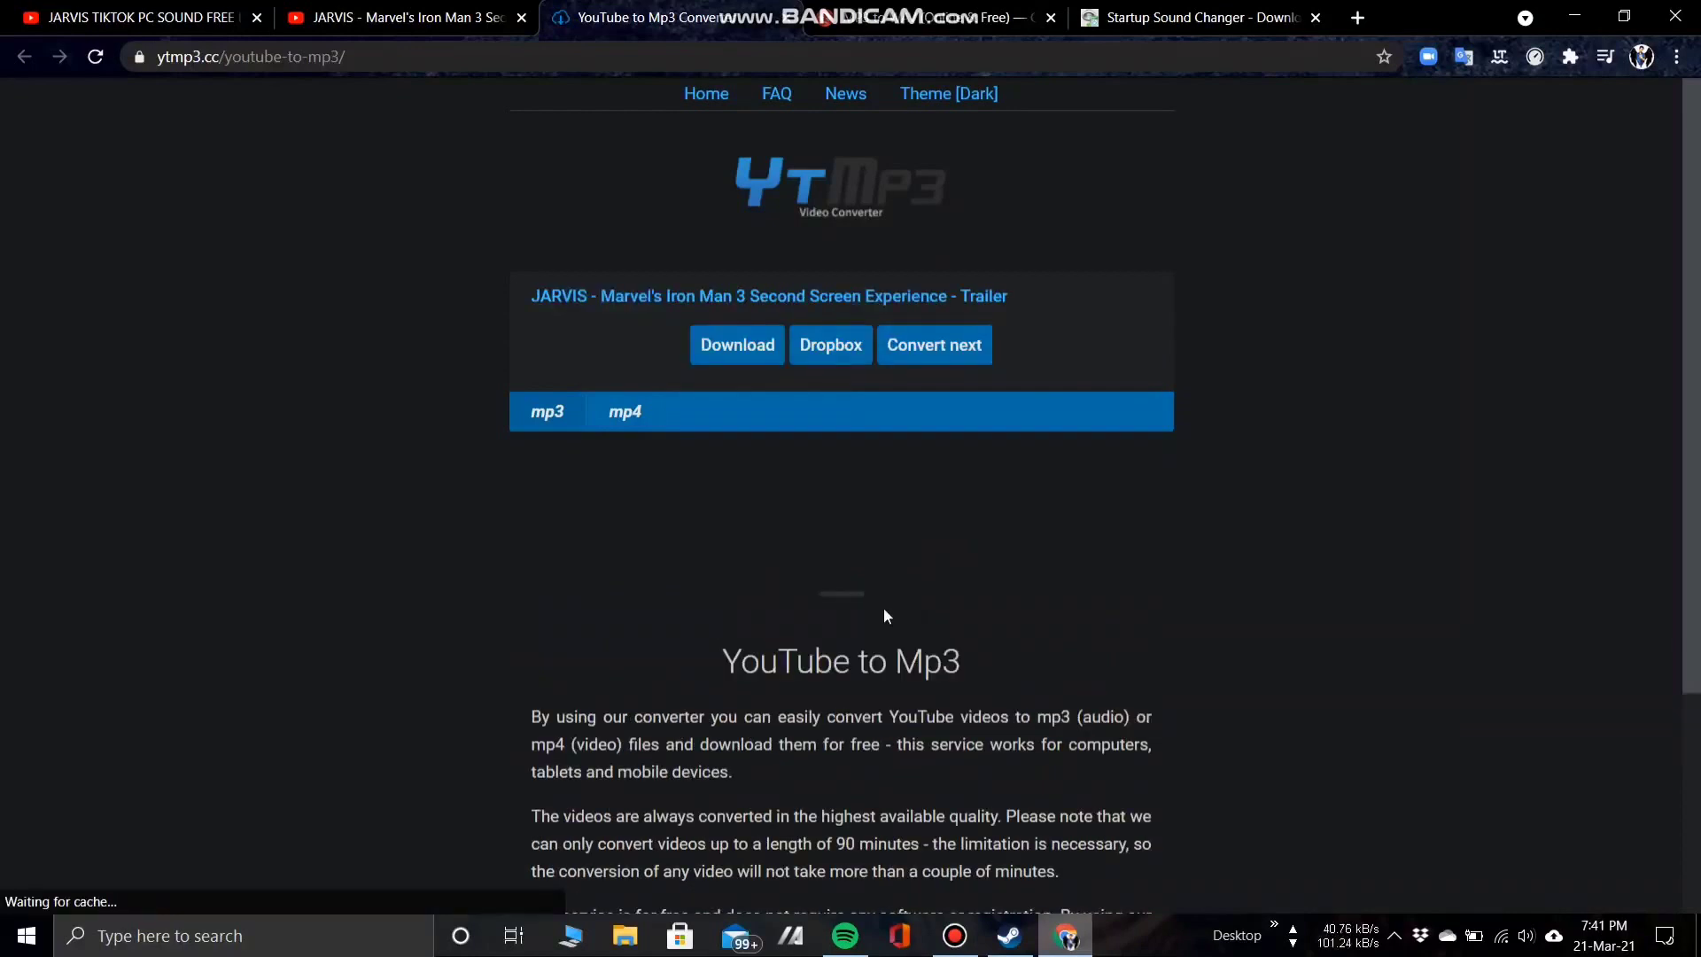
left_click(753, 361)
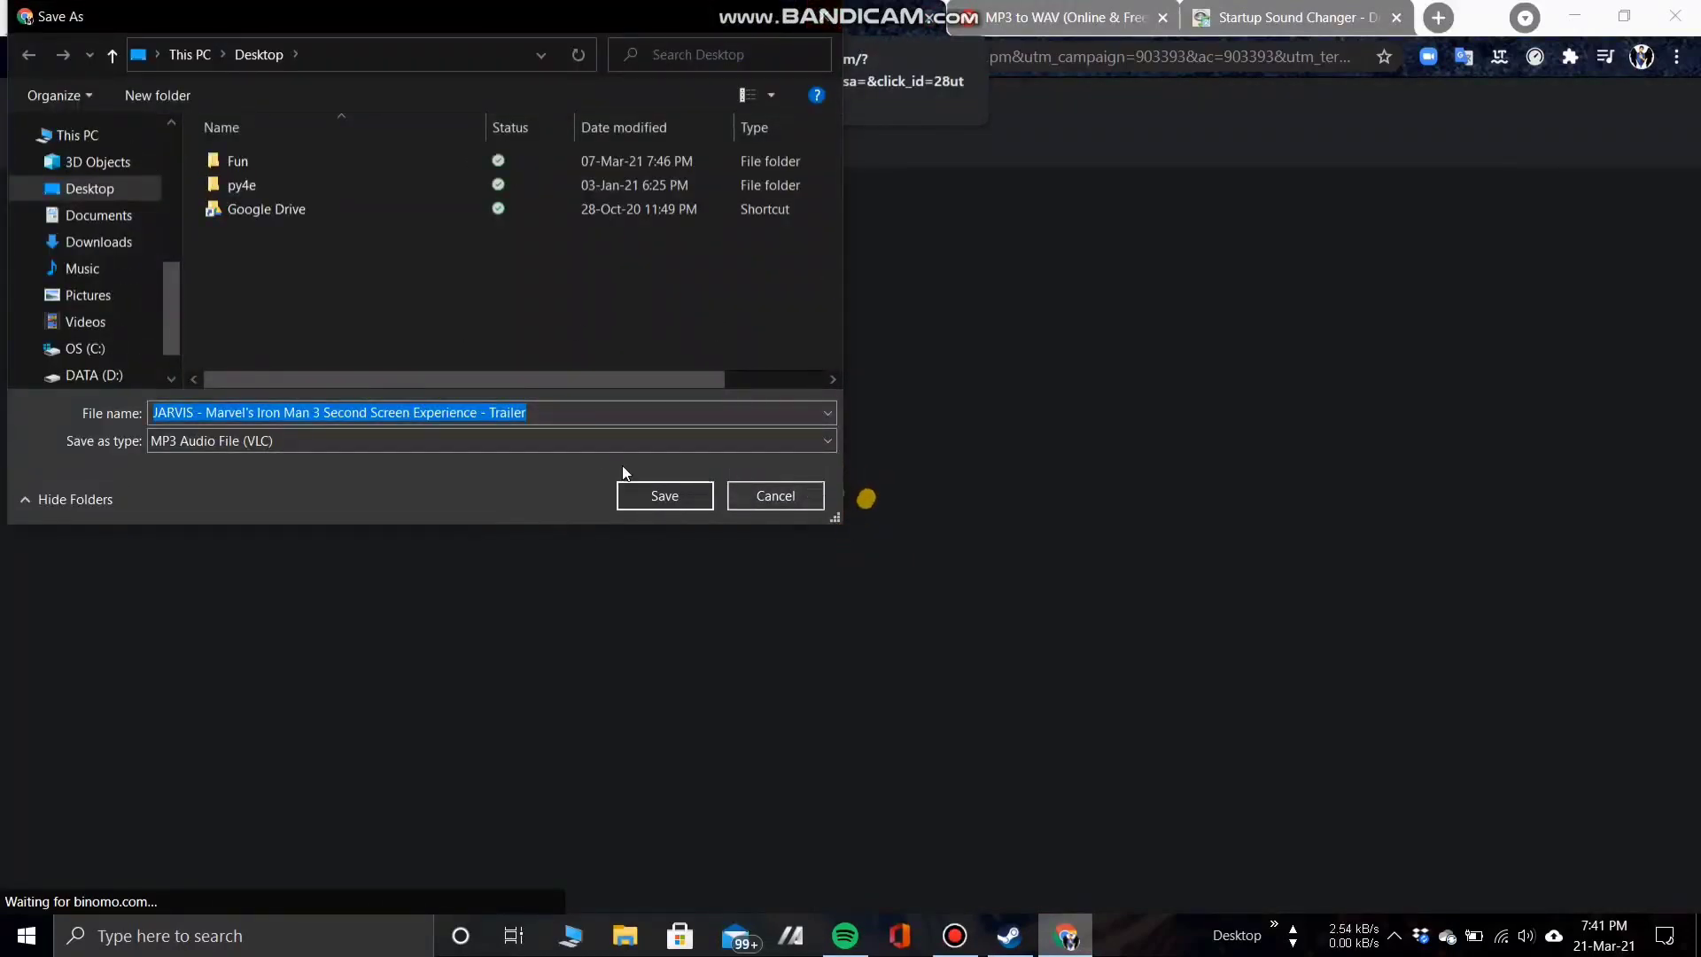
left_click(831, 21)
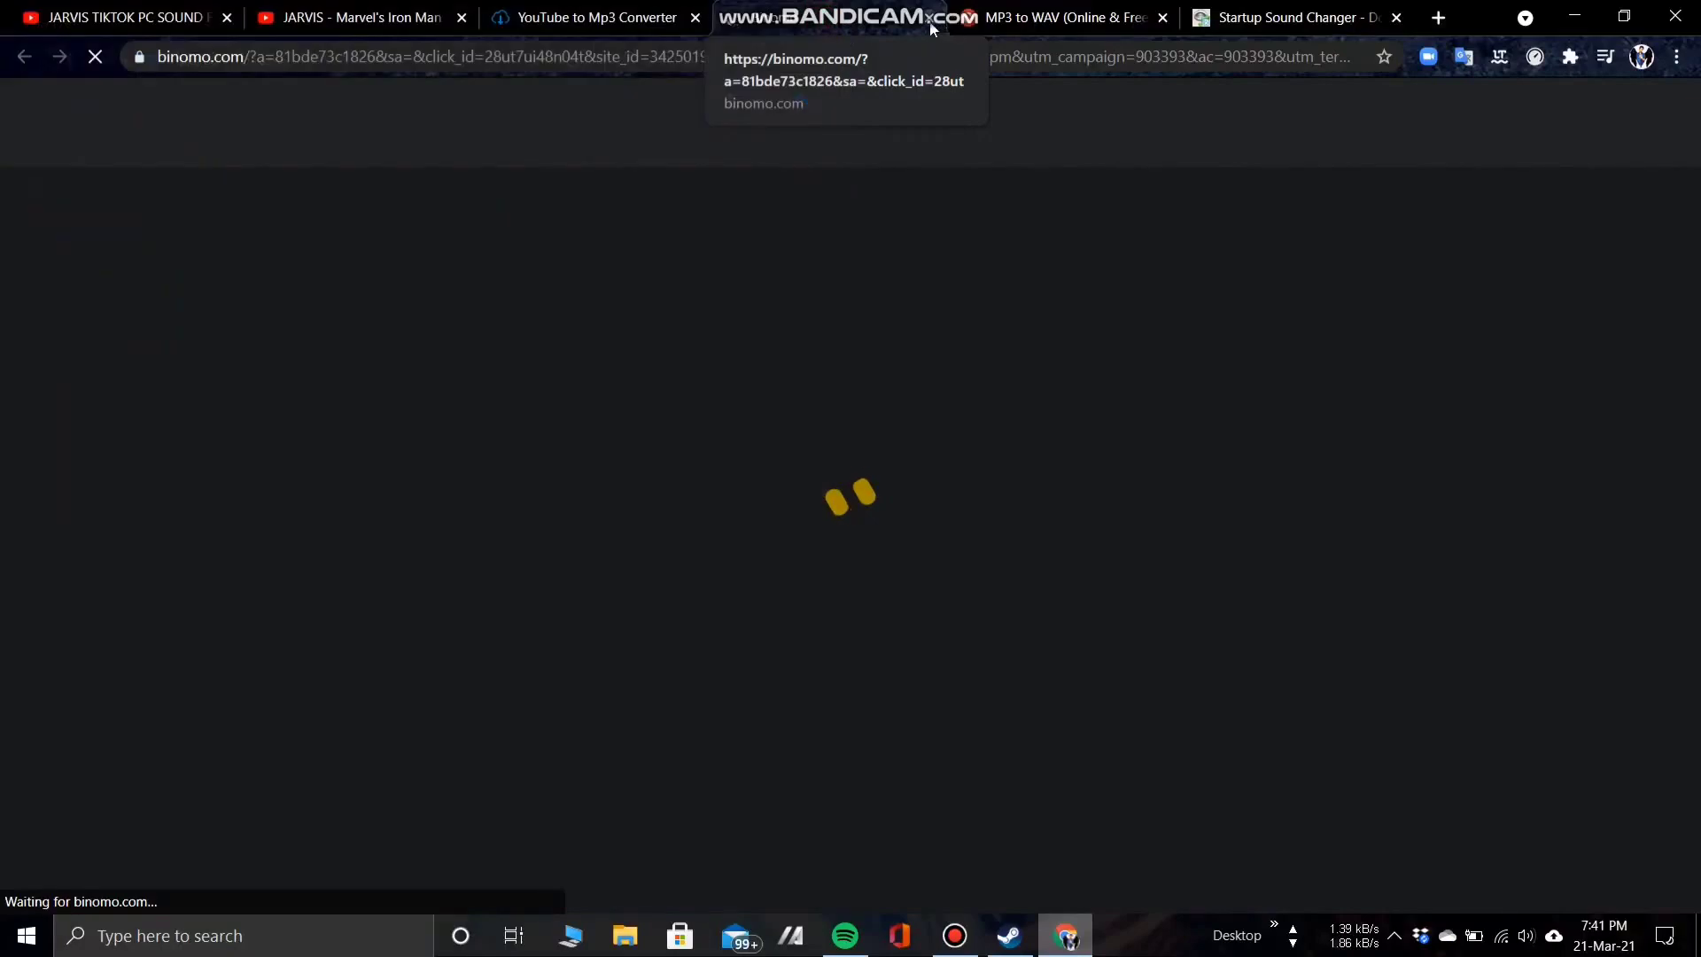
- Load the JARVIS trailer WAV from the Desktop into Convertio, then start the Startup Sound Changer download
key("ctrl+w")
key("ctrl+Tab")
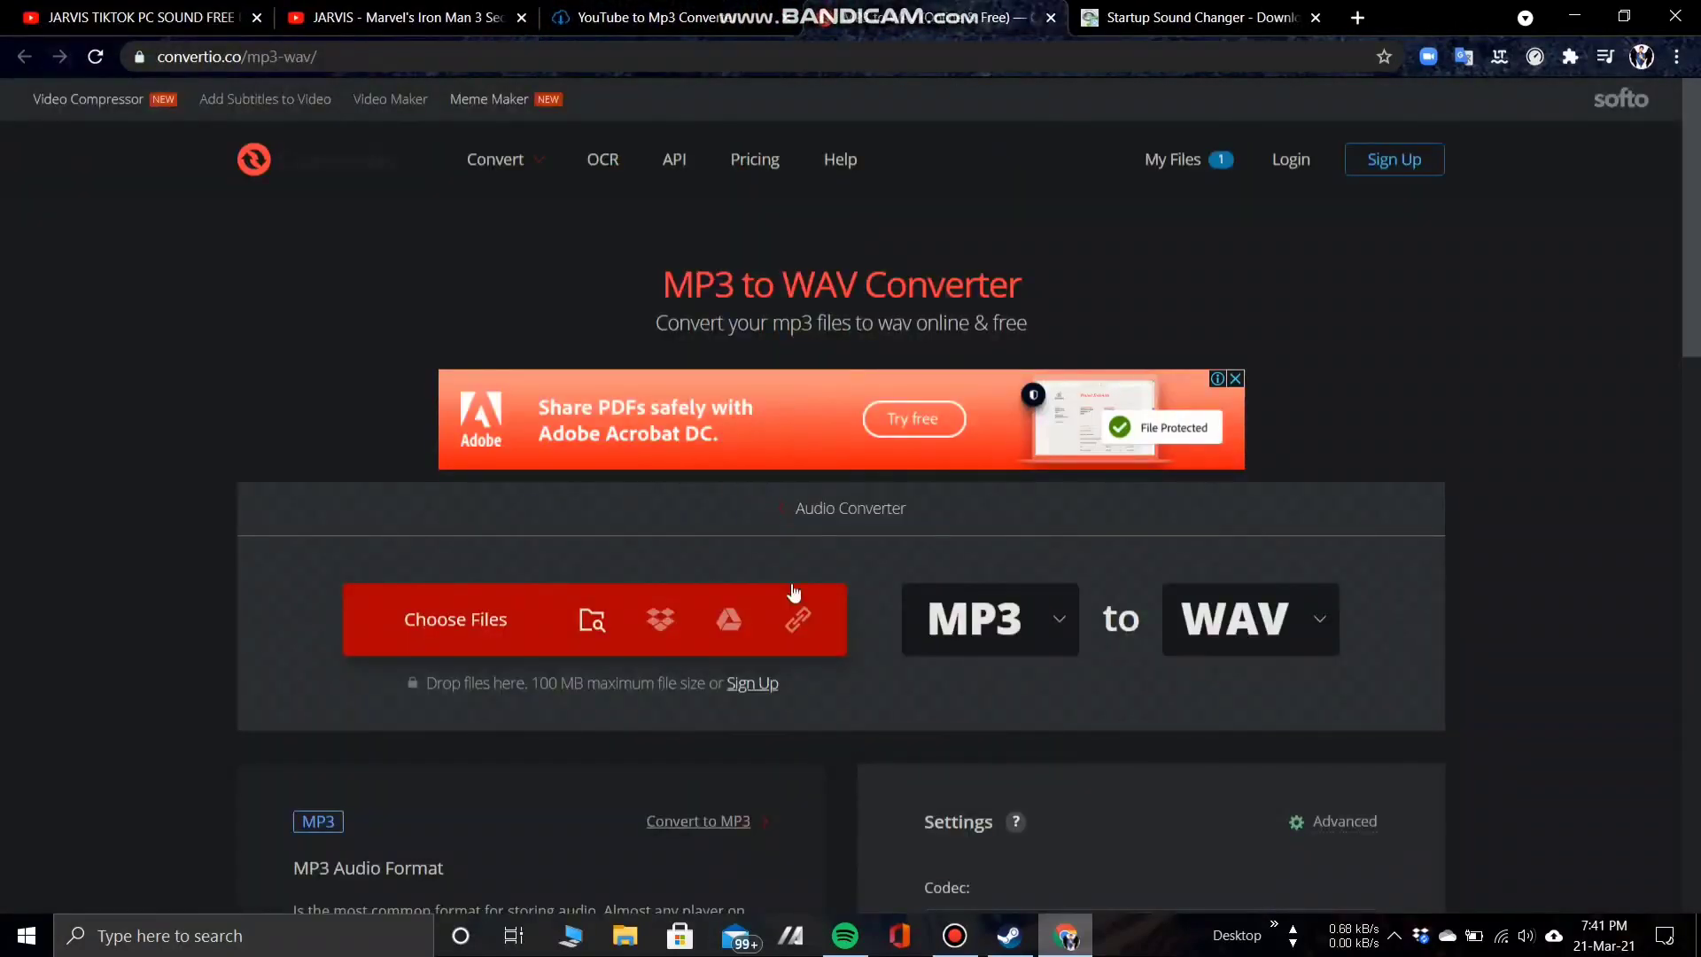
left_click(450, 623)
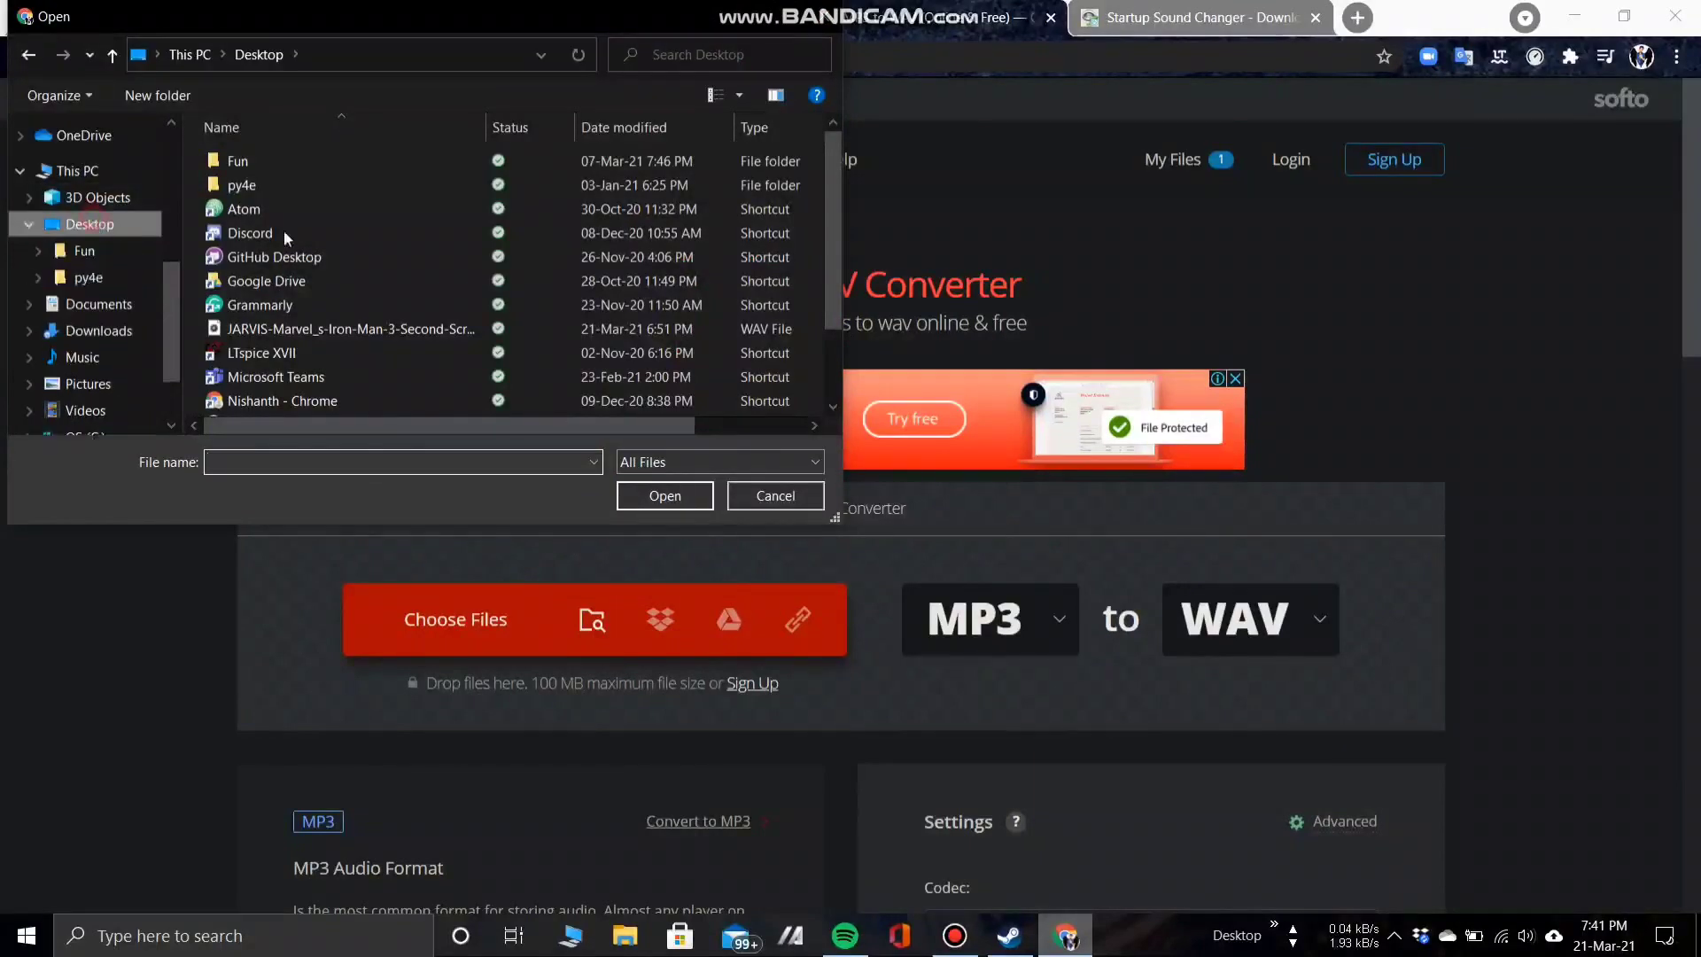
scroll(428, 296, "down", 2)
left_click(322, 237)
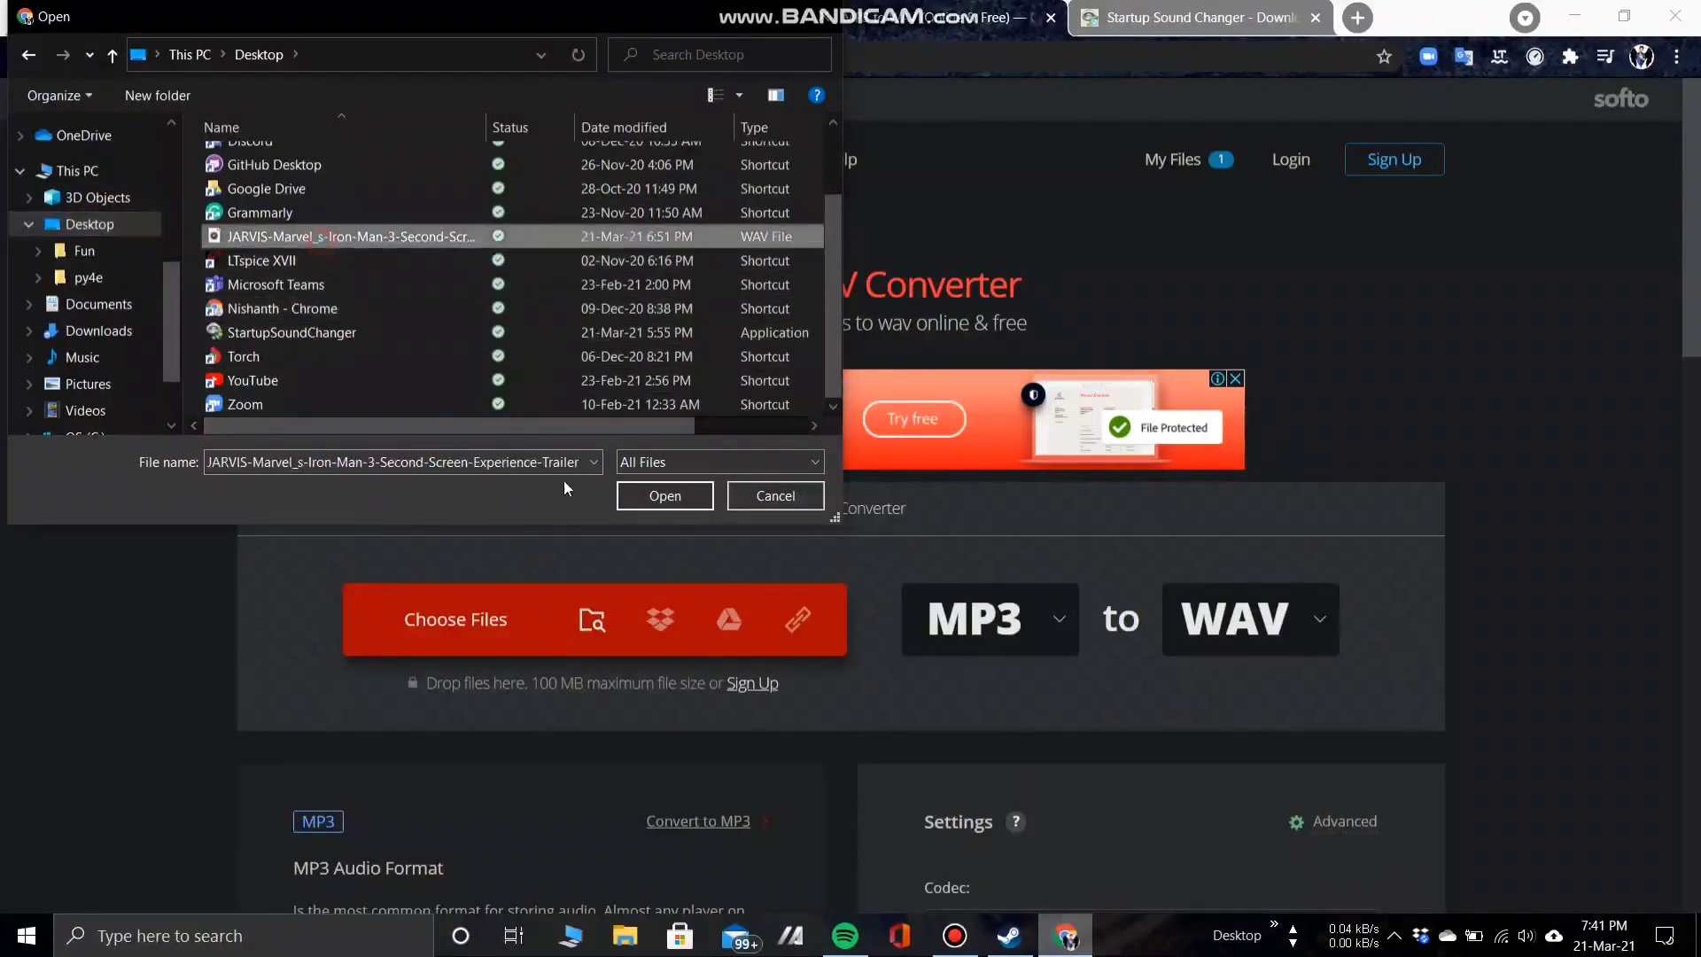
key("Return")
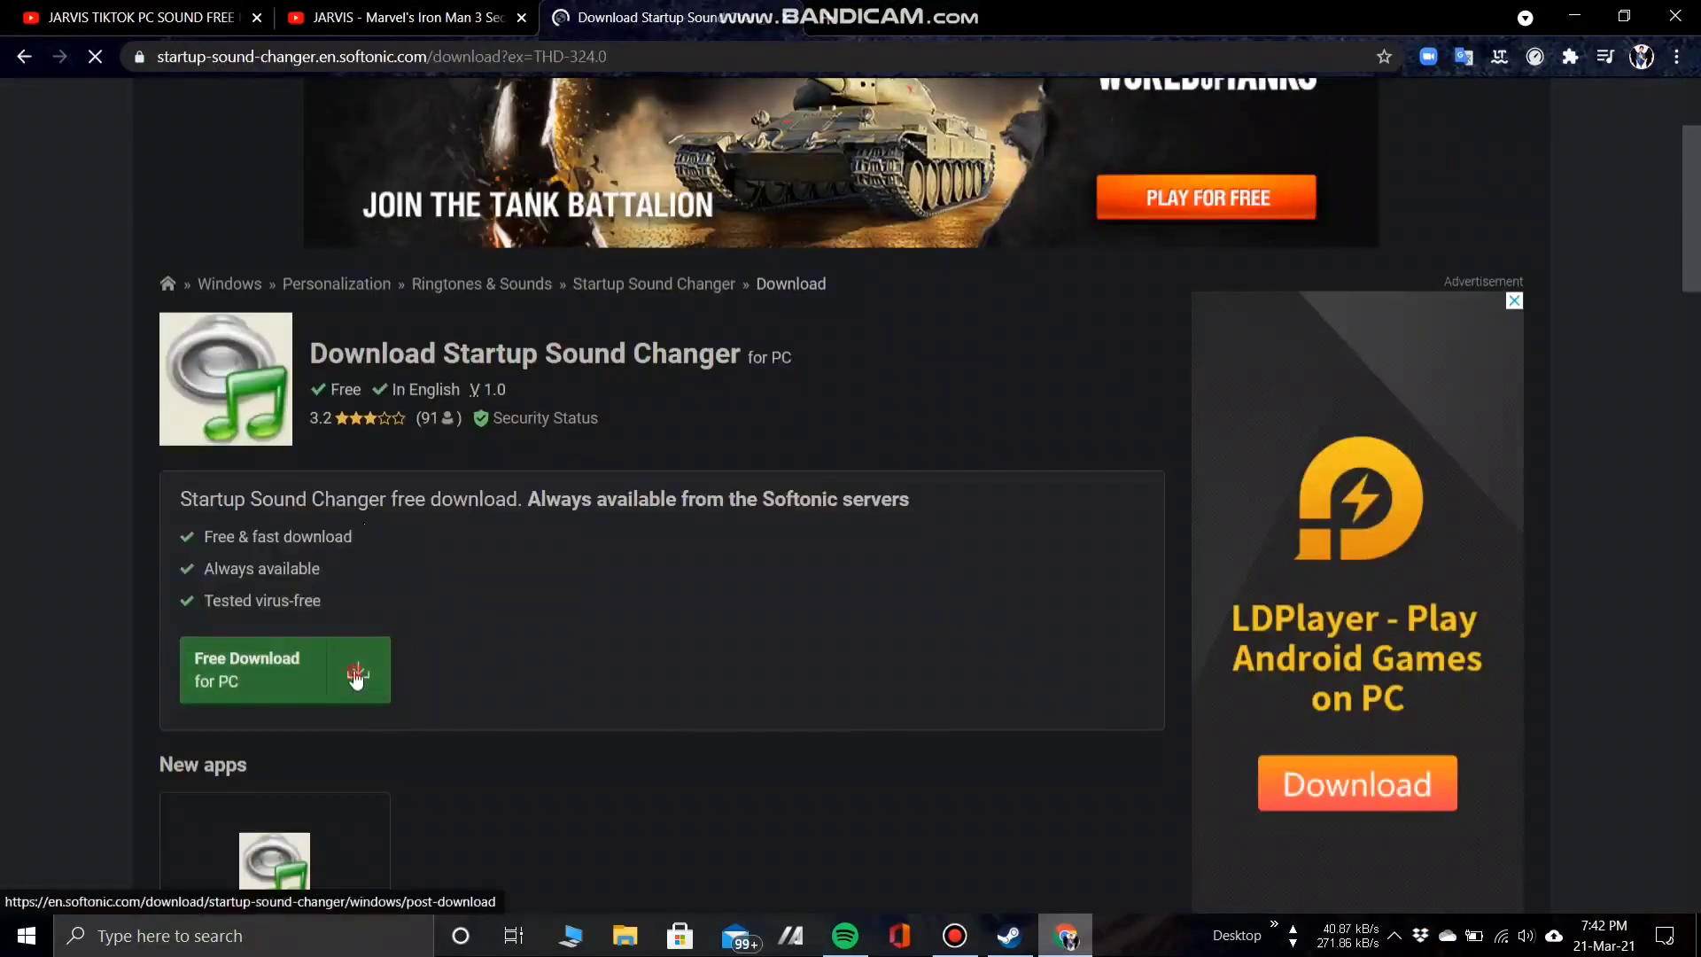
left_click(363, 673)
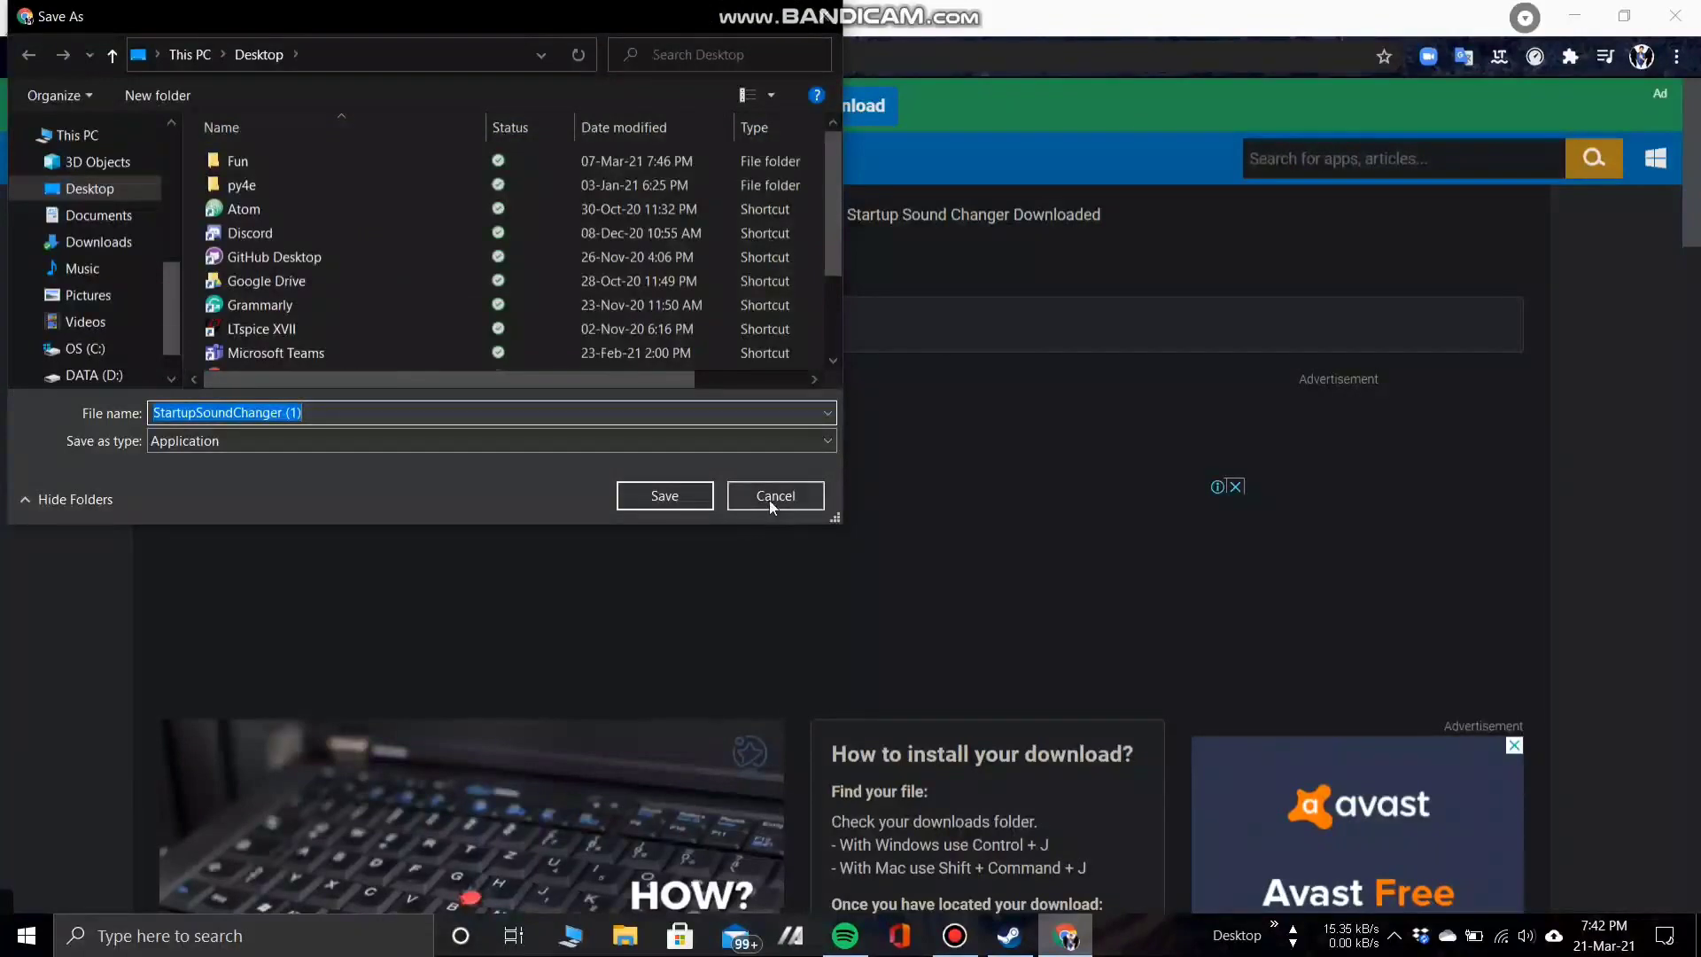
- Cancel the duplicate StartupSoundChanger save, close the Softonic tab and minimise Chrome
left_click(770, 500)
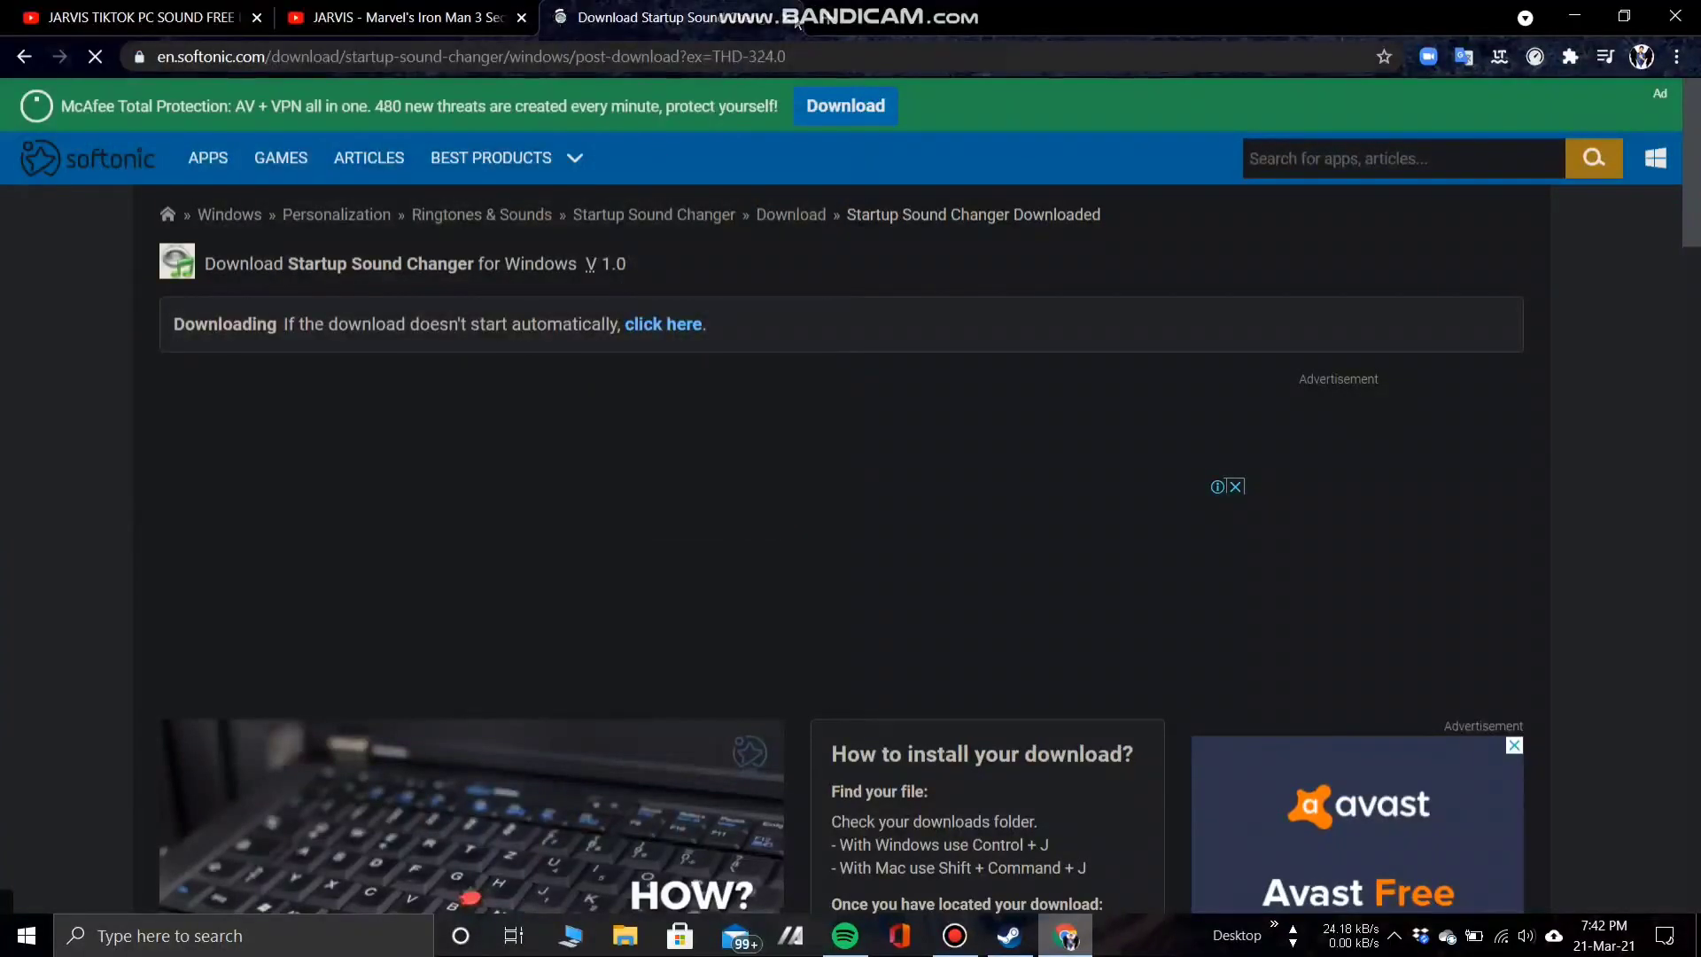
key("ctrl+w")
left_click(1066, 935)
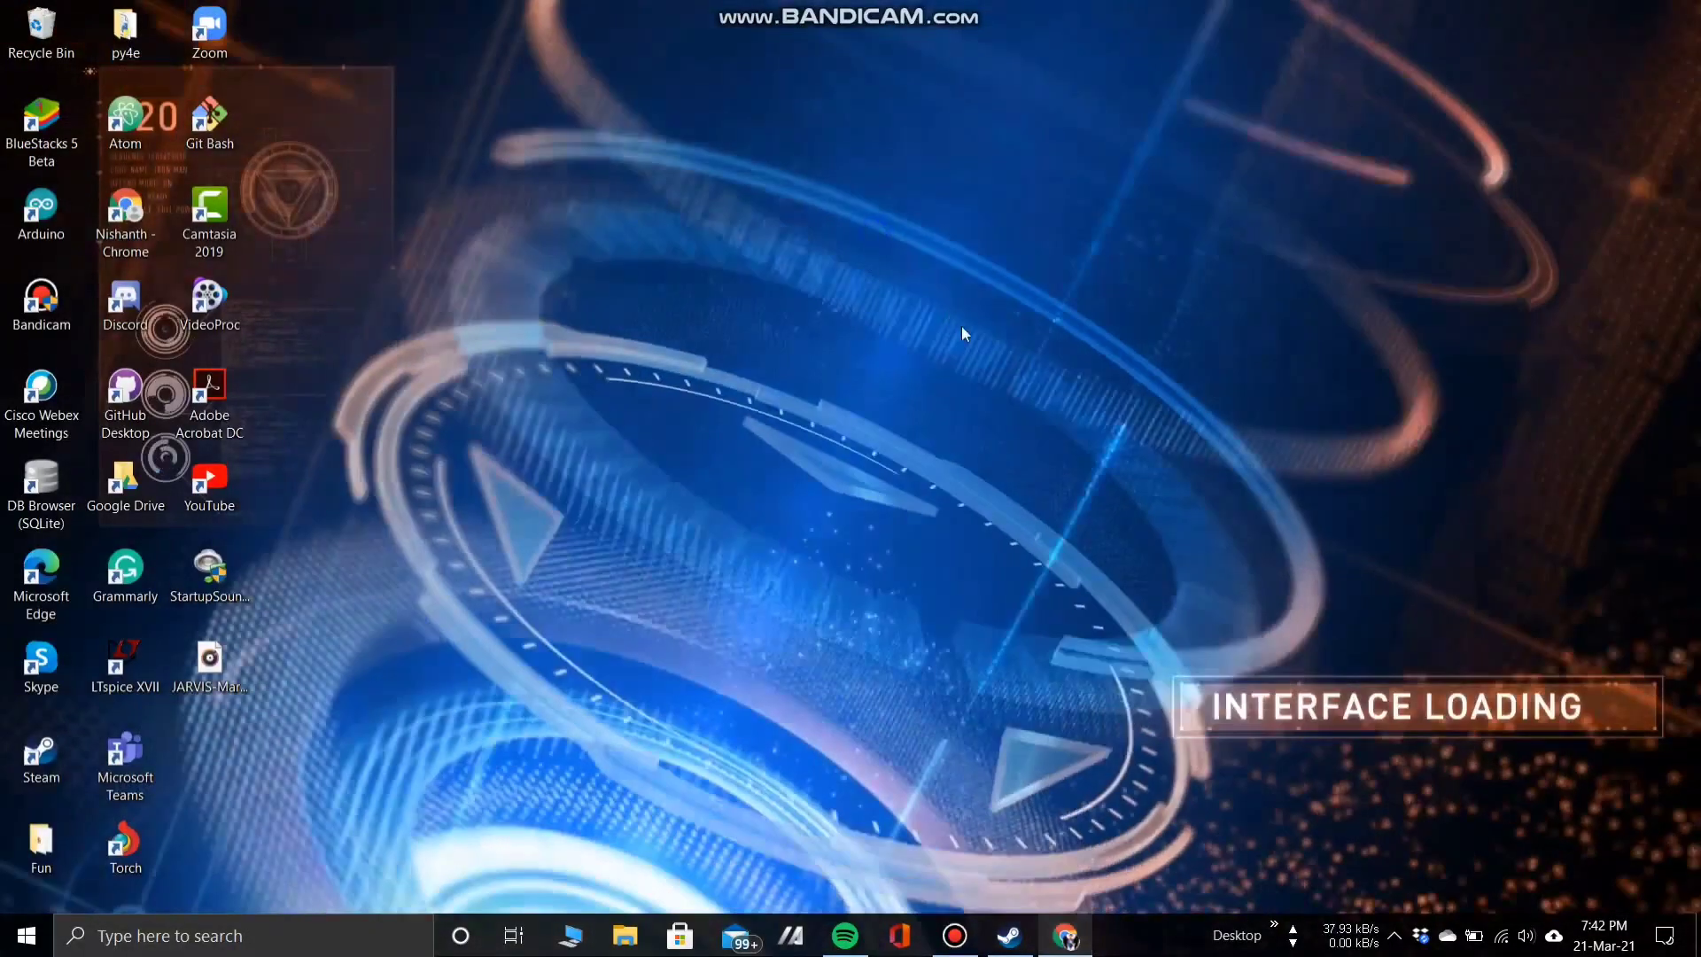
- Refresh the desktop and run StartupSoundChanger as administrator
right_click(948, 309)
left_click(948, 309)
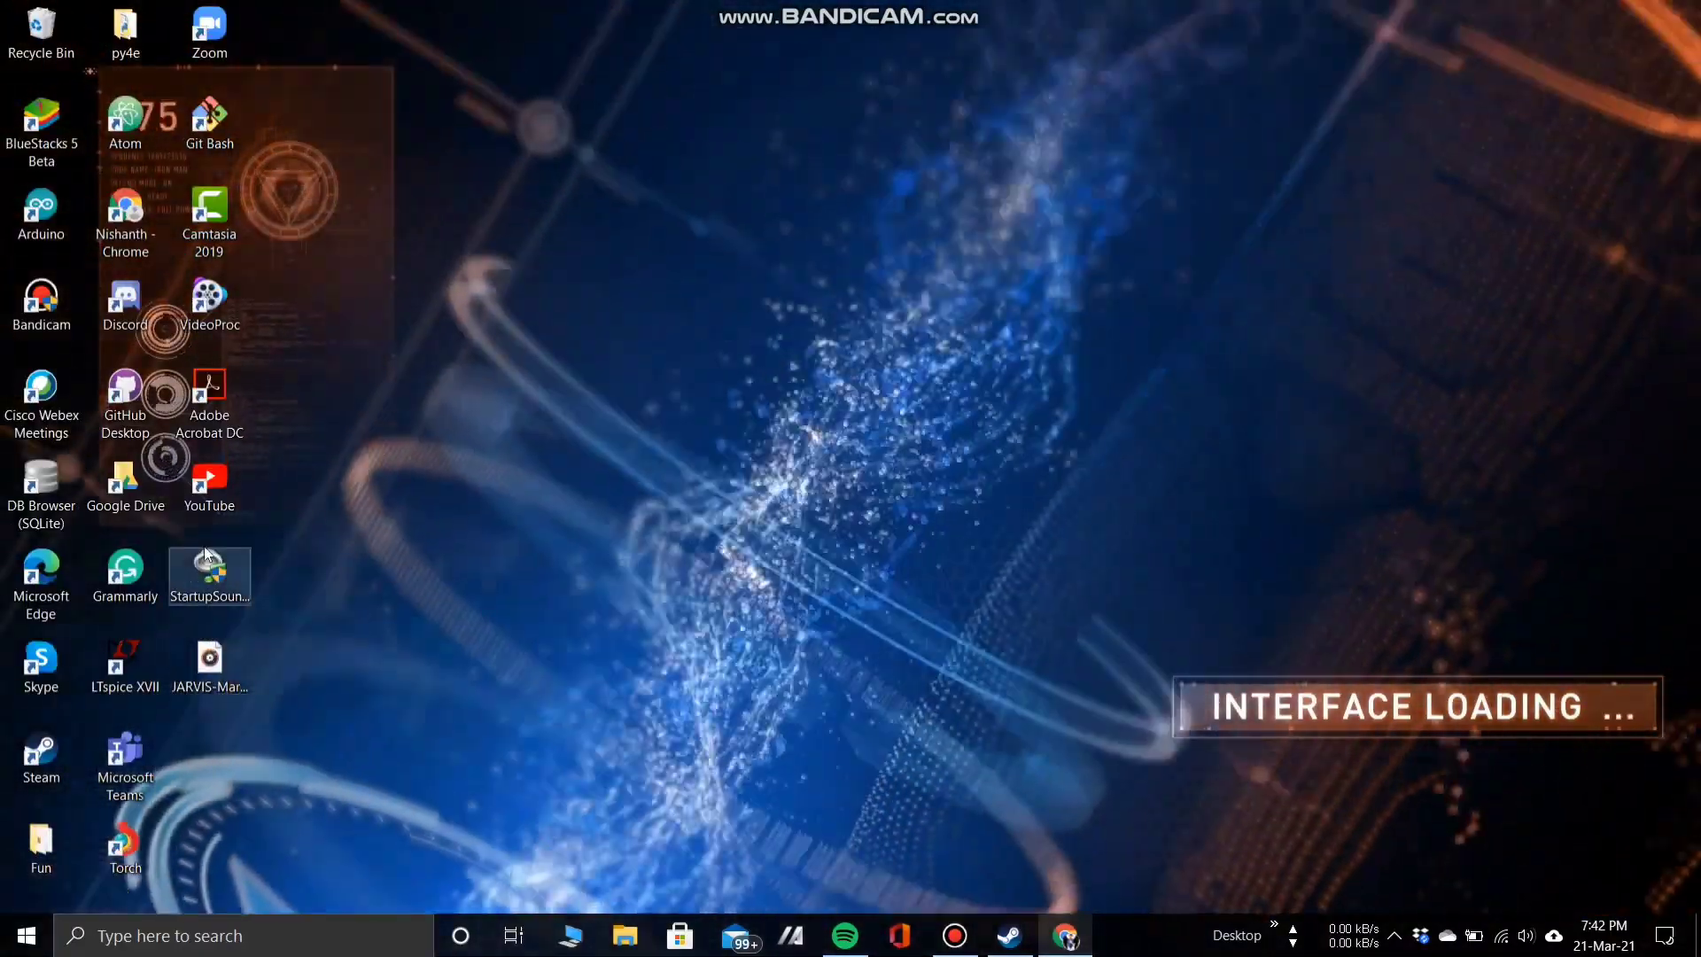
left_click(207, 571)
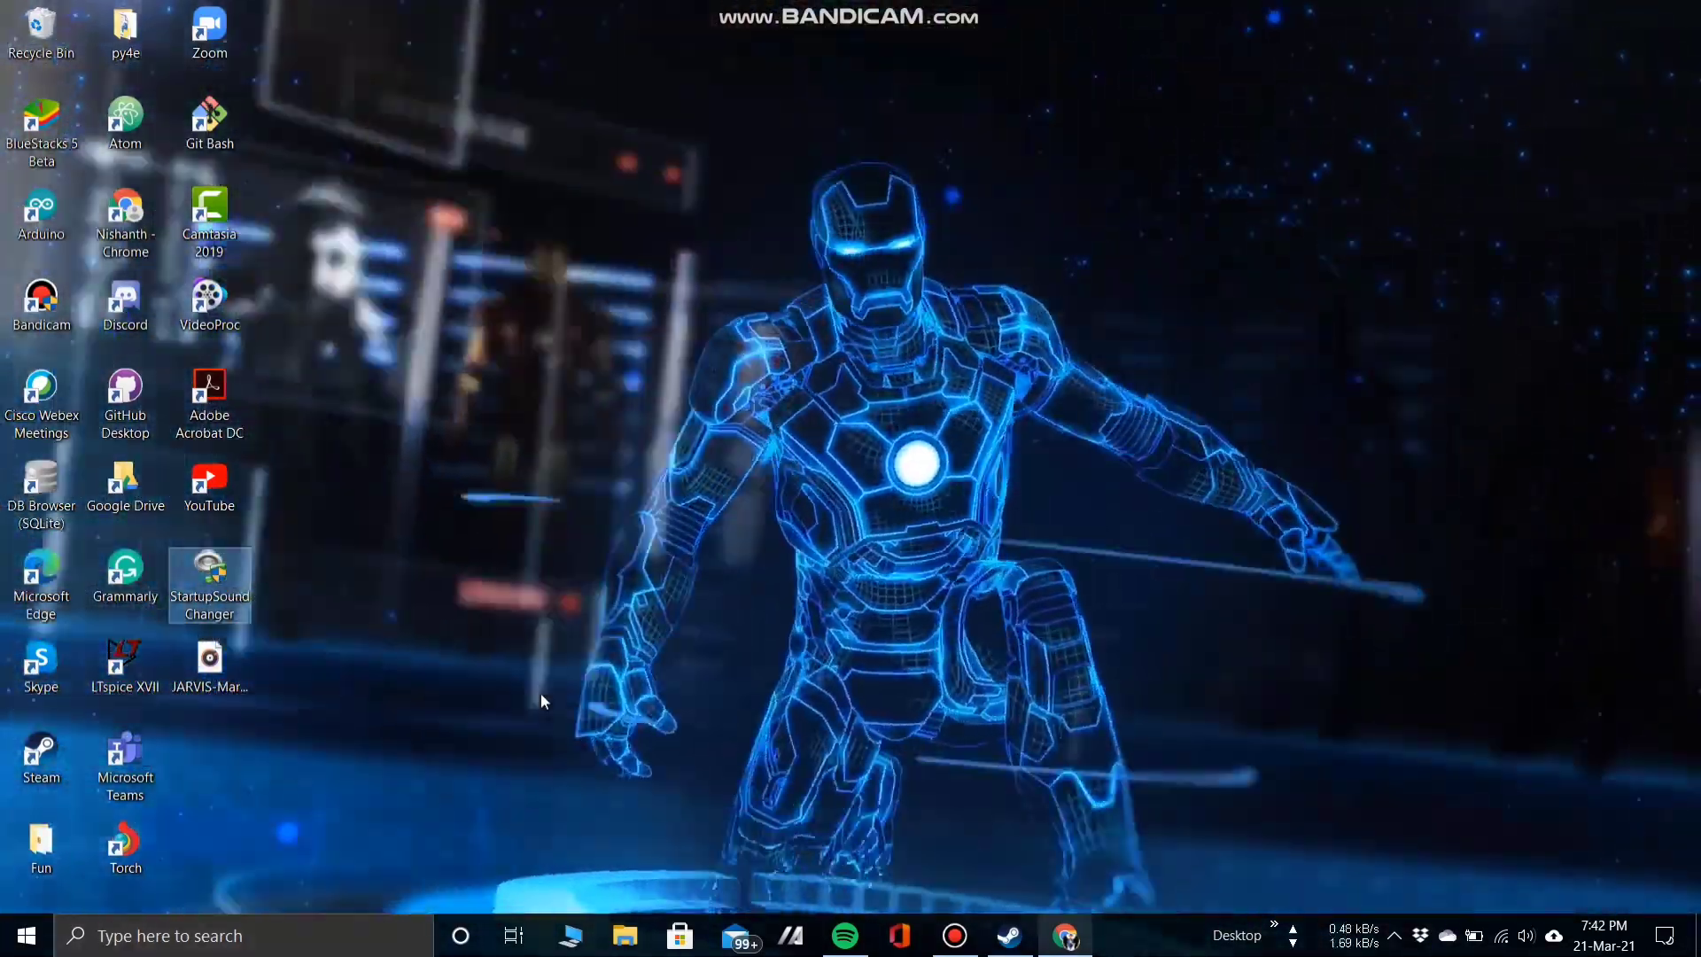
key("shift+F10")
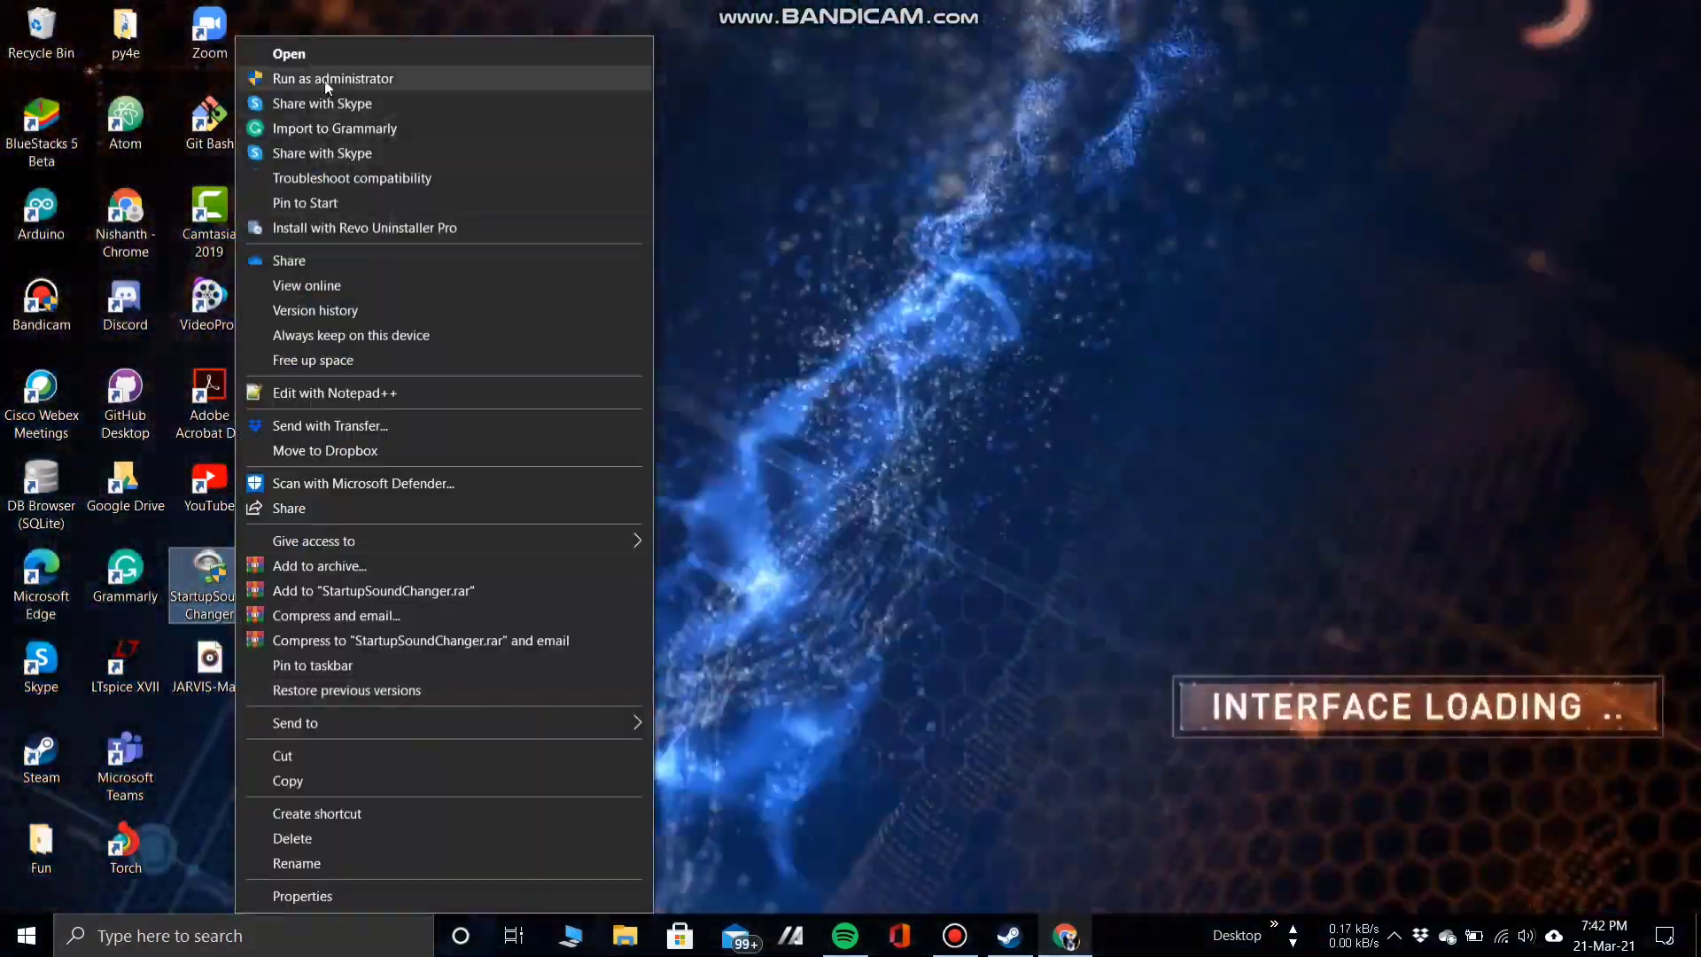
left_click(328, 80)
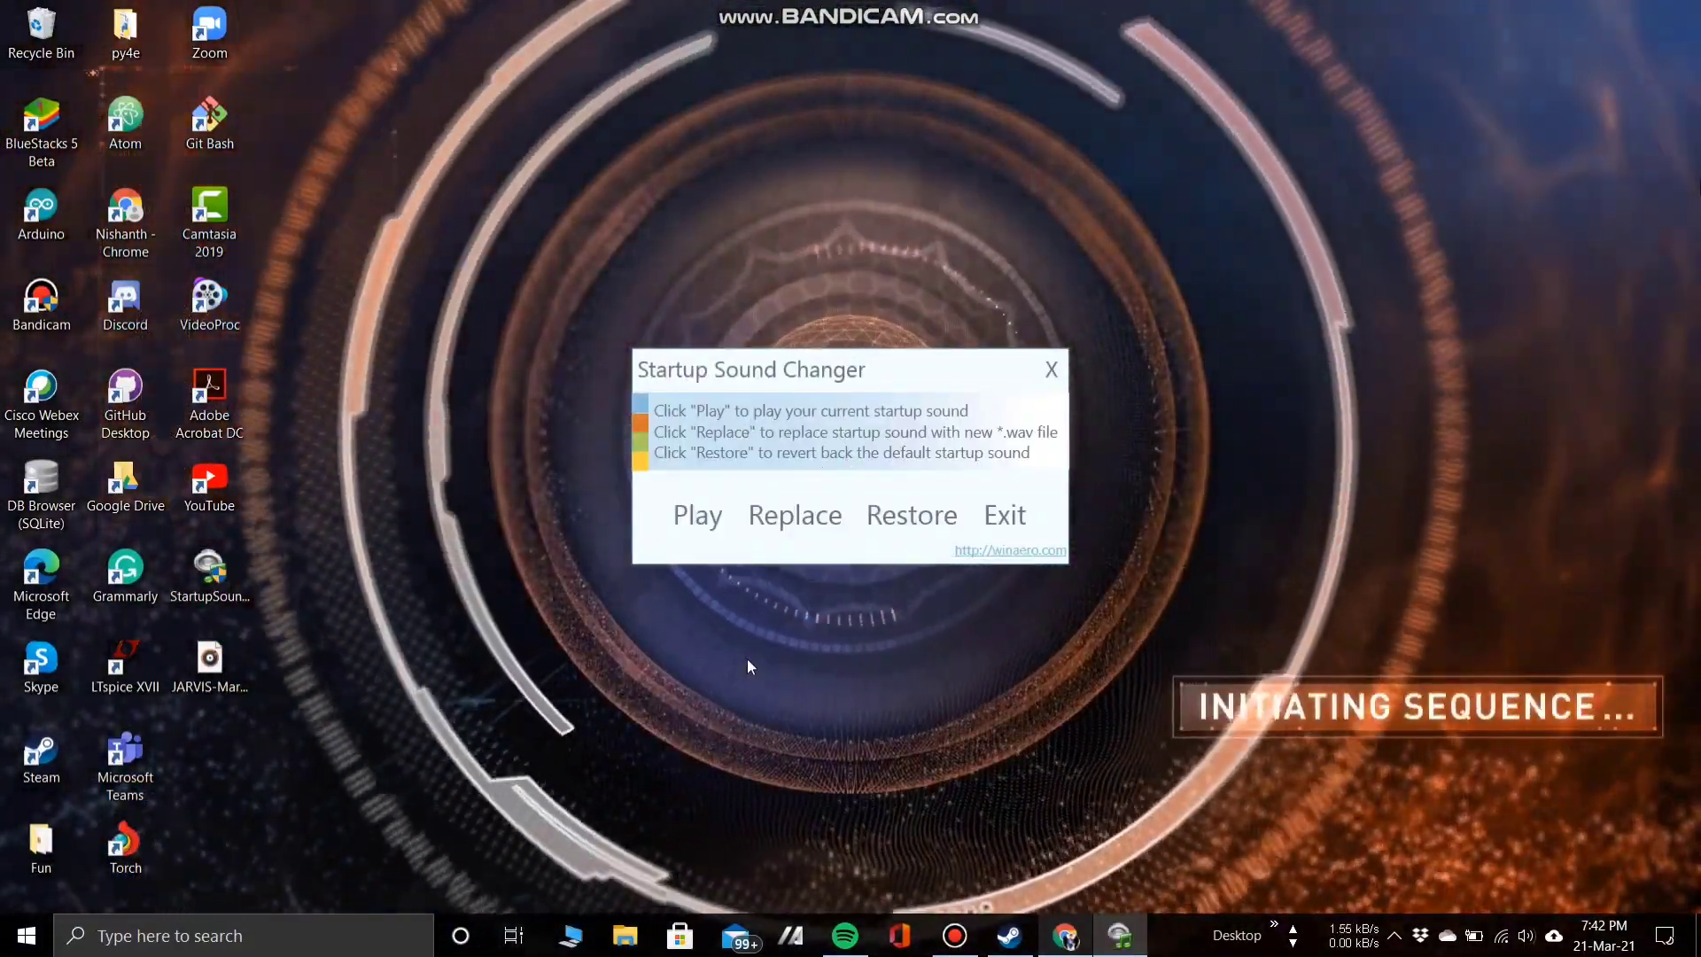
- Replace the startup sound with the JARVIS .wav file from the Desktop, then close the tool
left_click(795, 515)
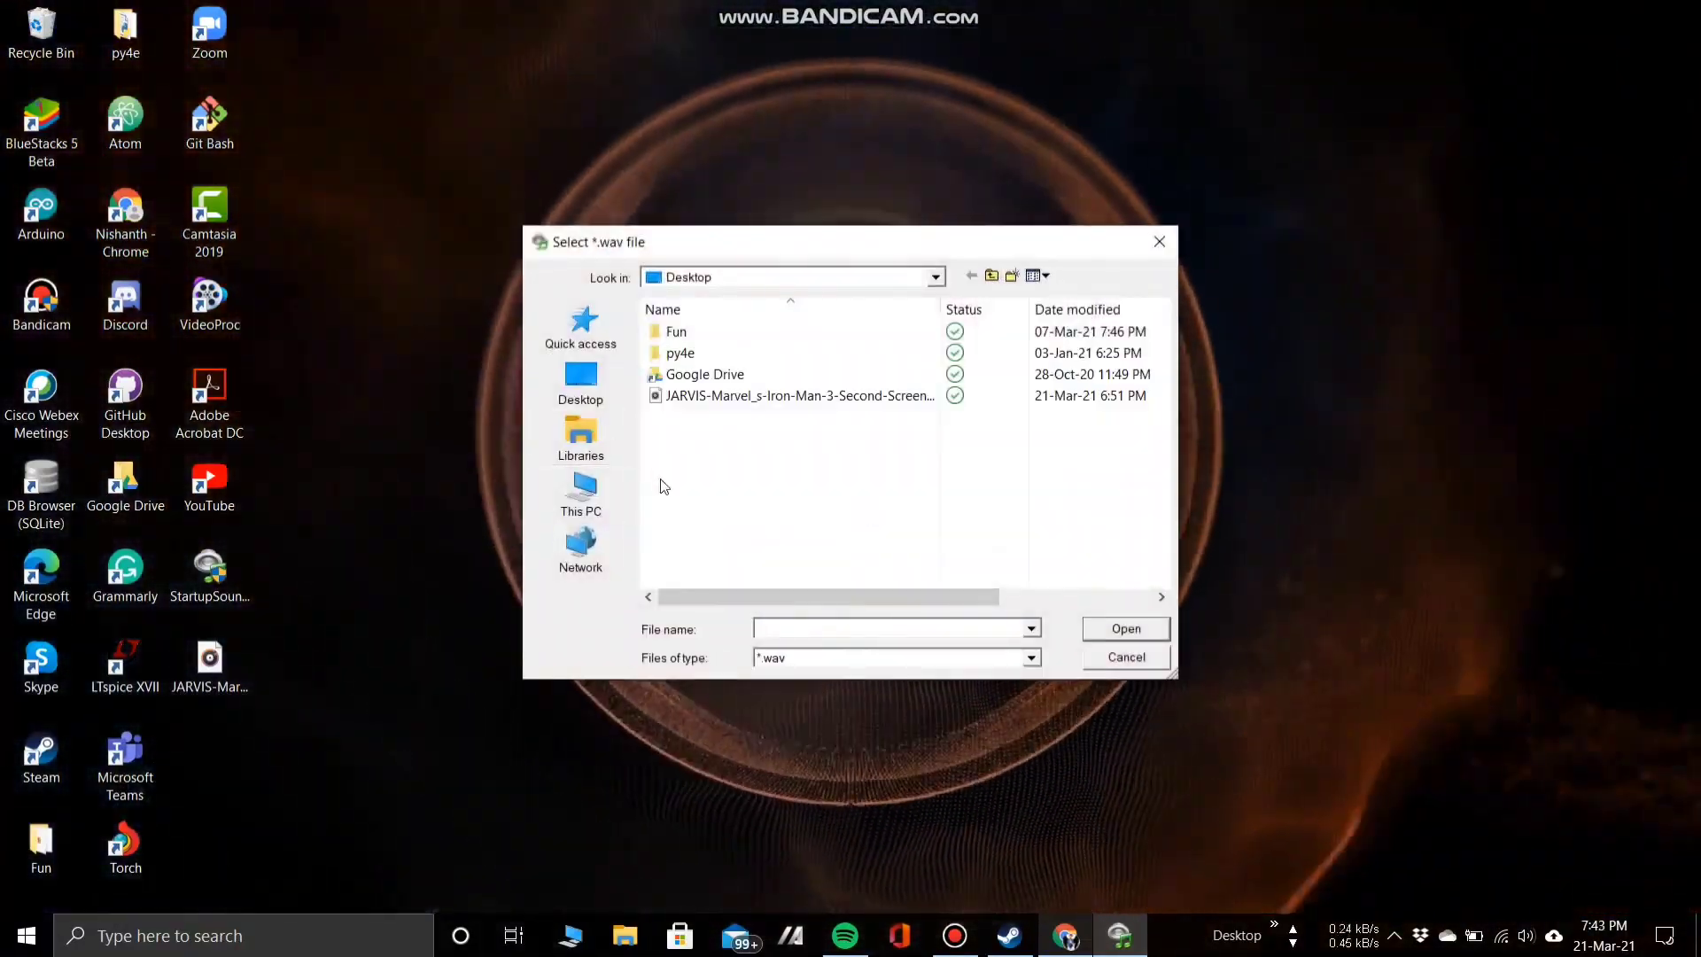
left_click(722, 396)
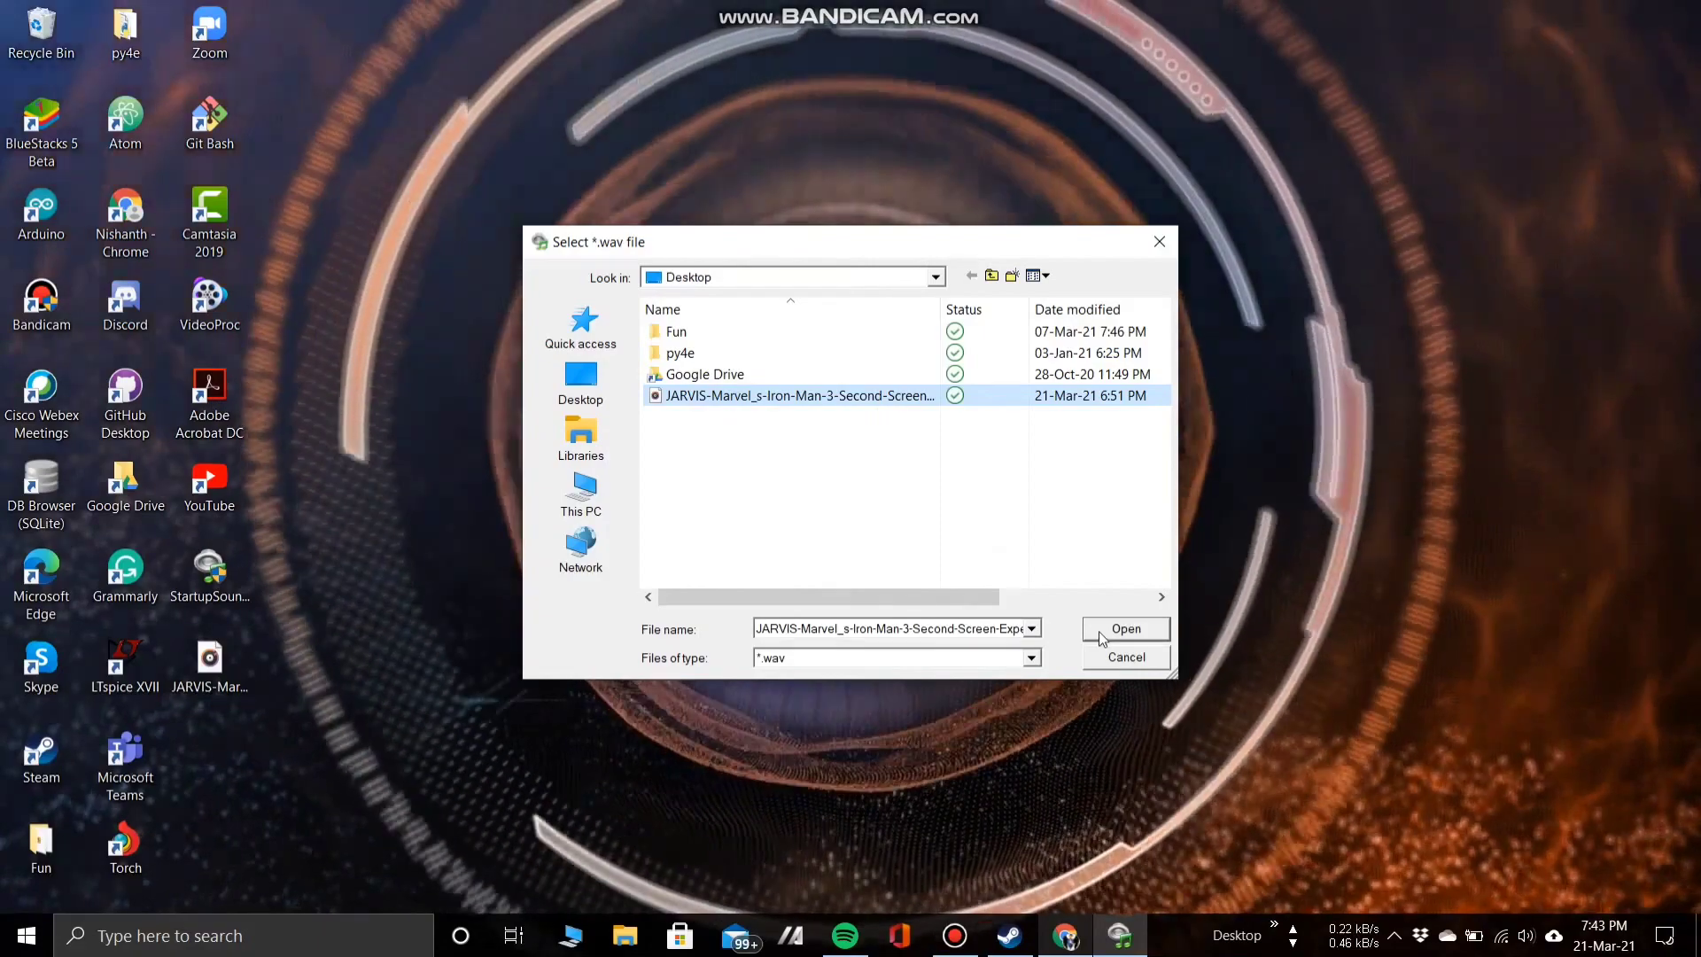
left_click(1108, 630)
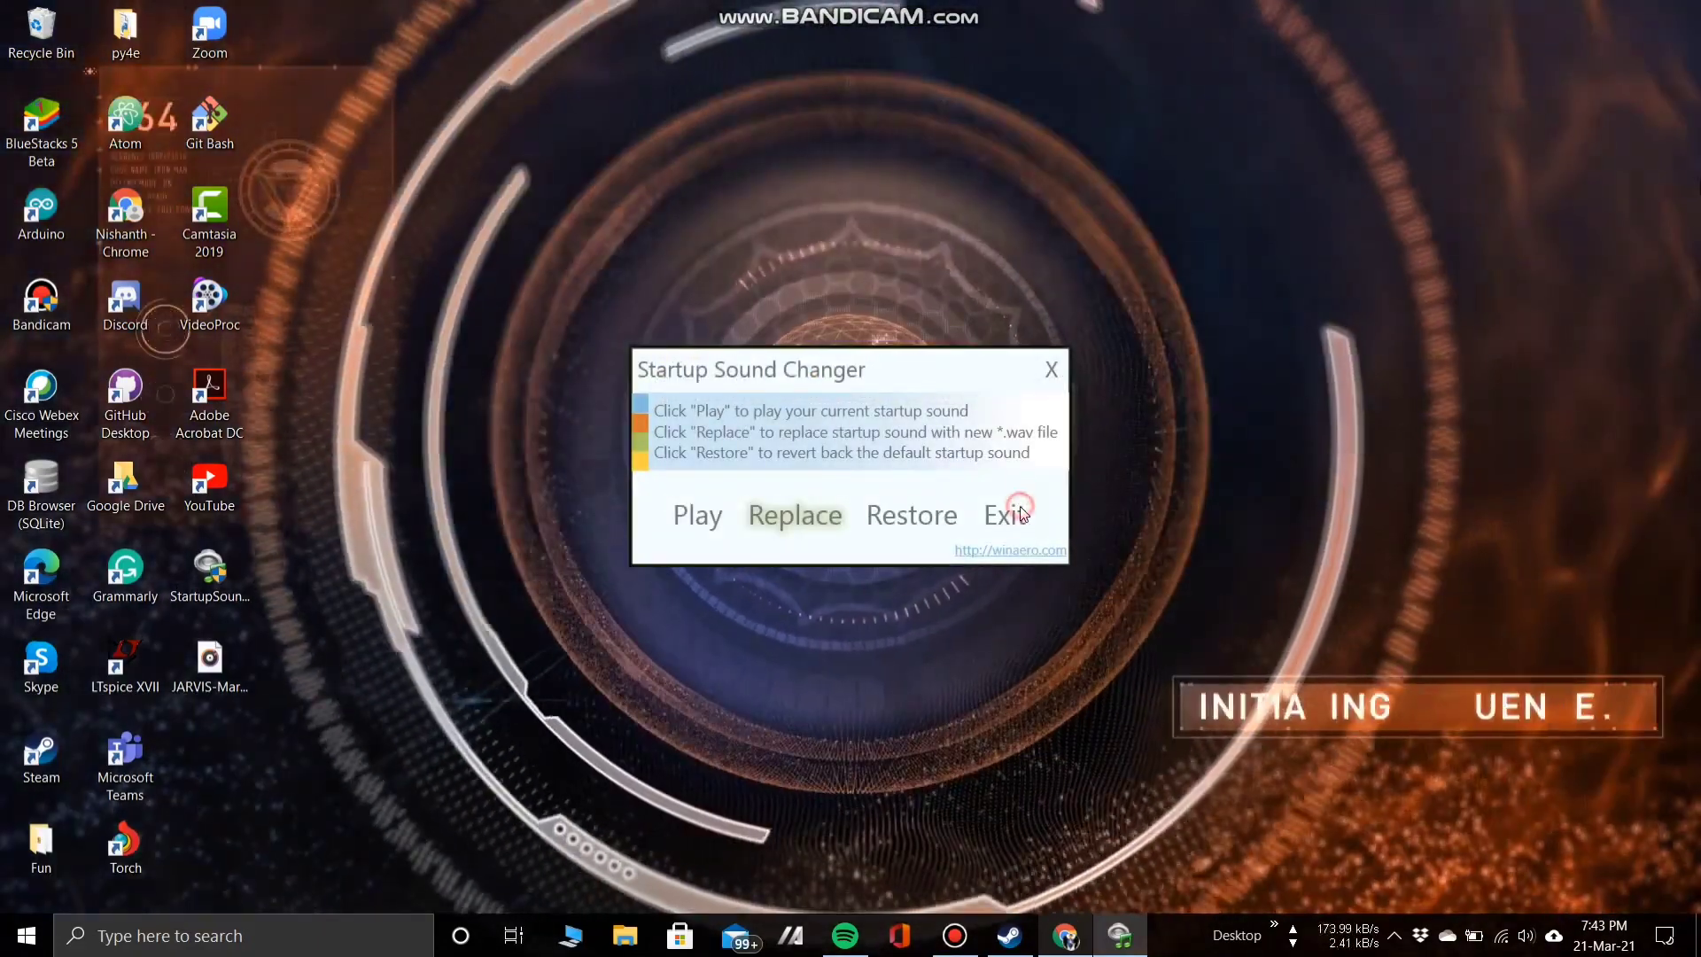
left_click(1061, 369)
- Find Control Panel by searching 'con' in Windows search and open it
left_click(328, 924)
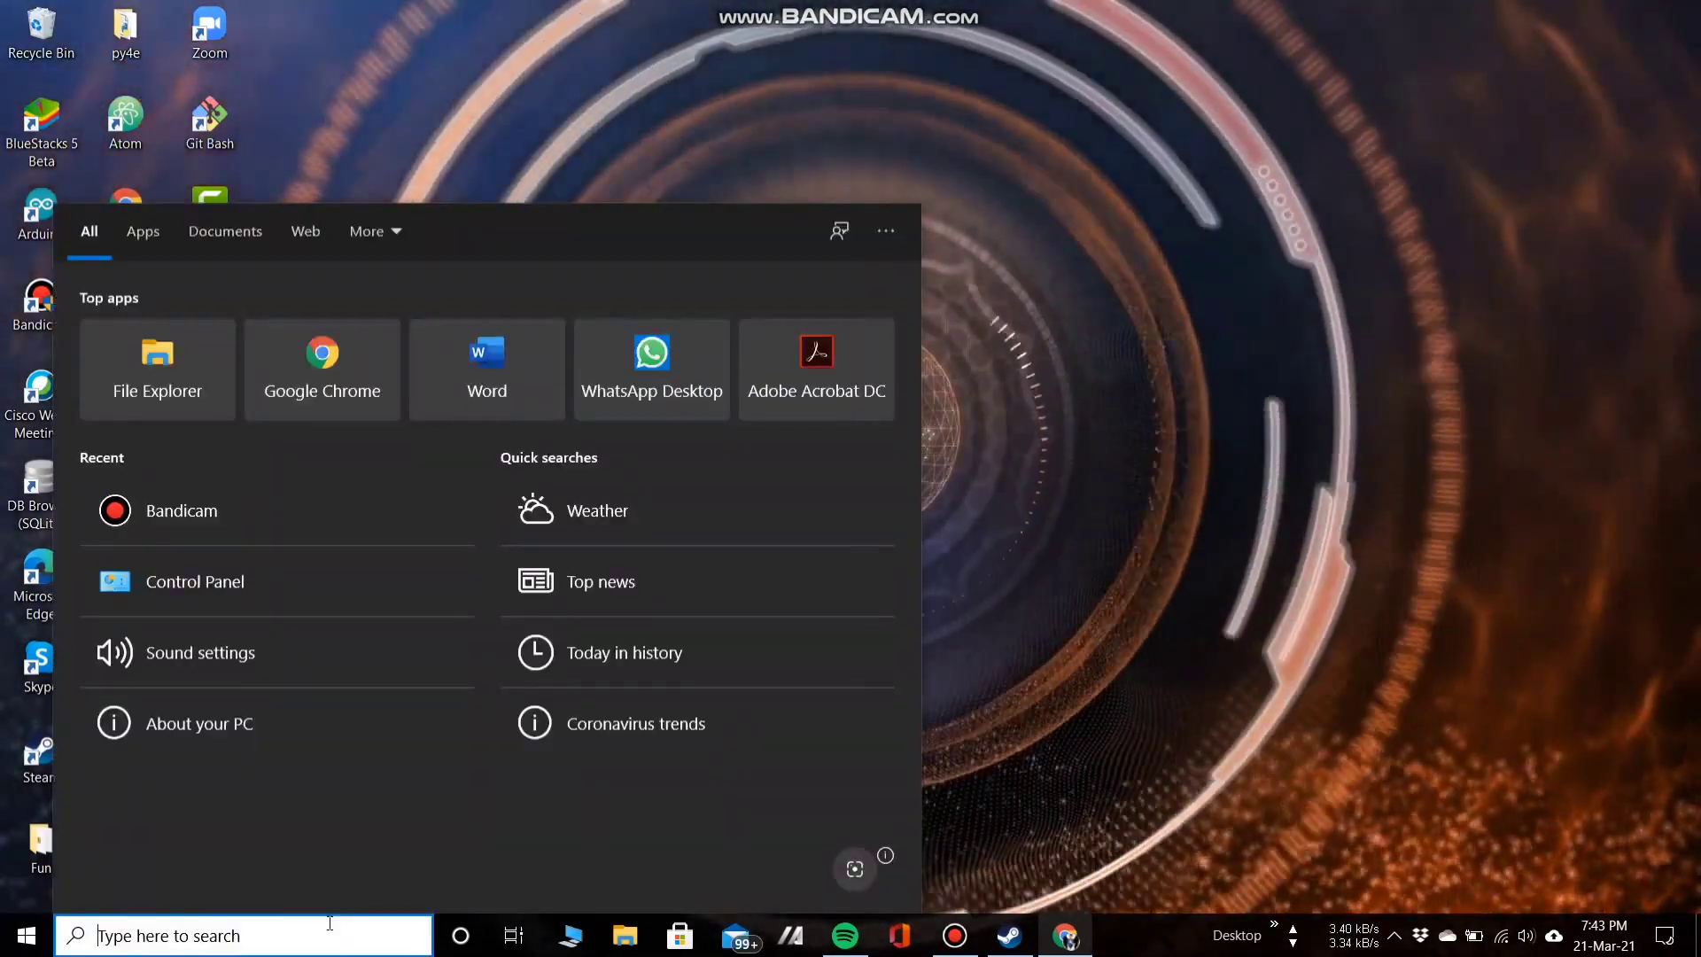
type("con")
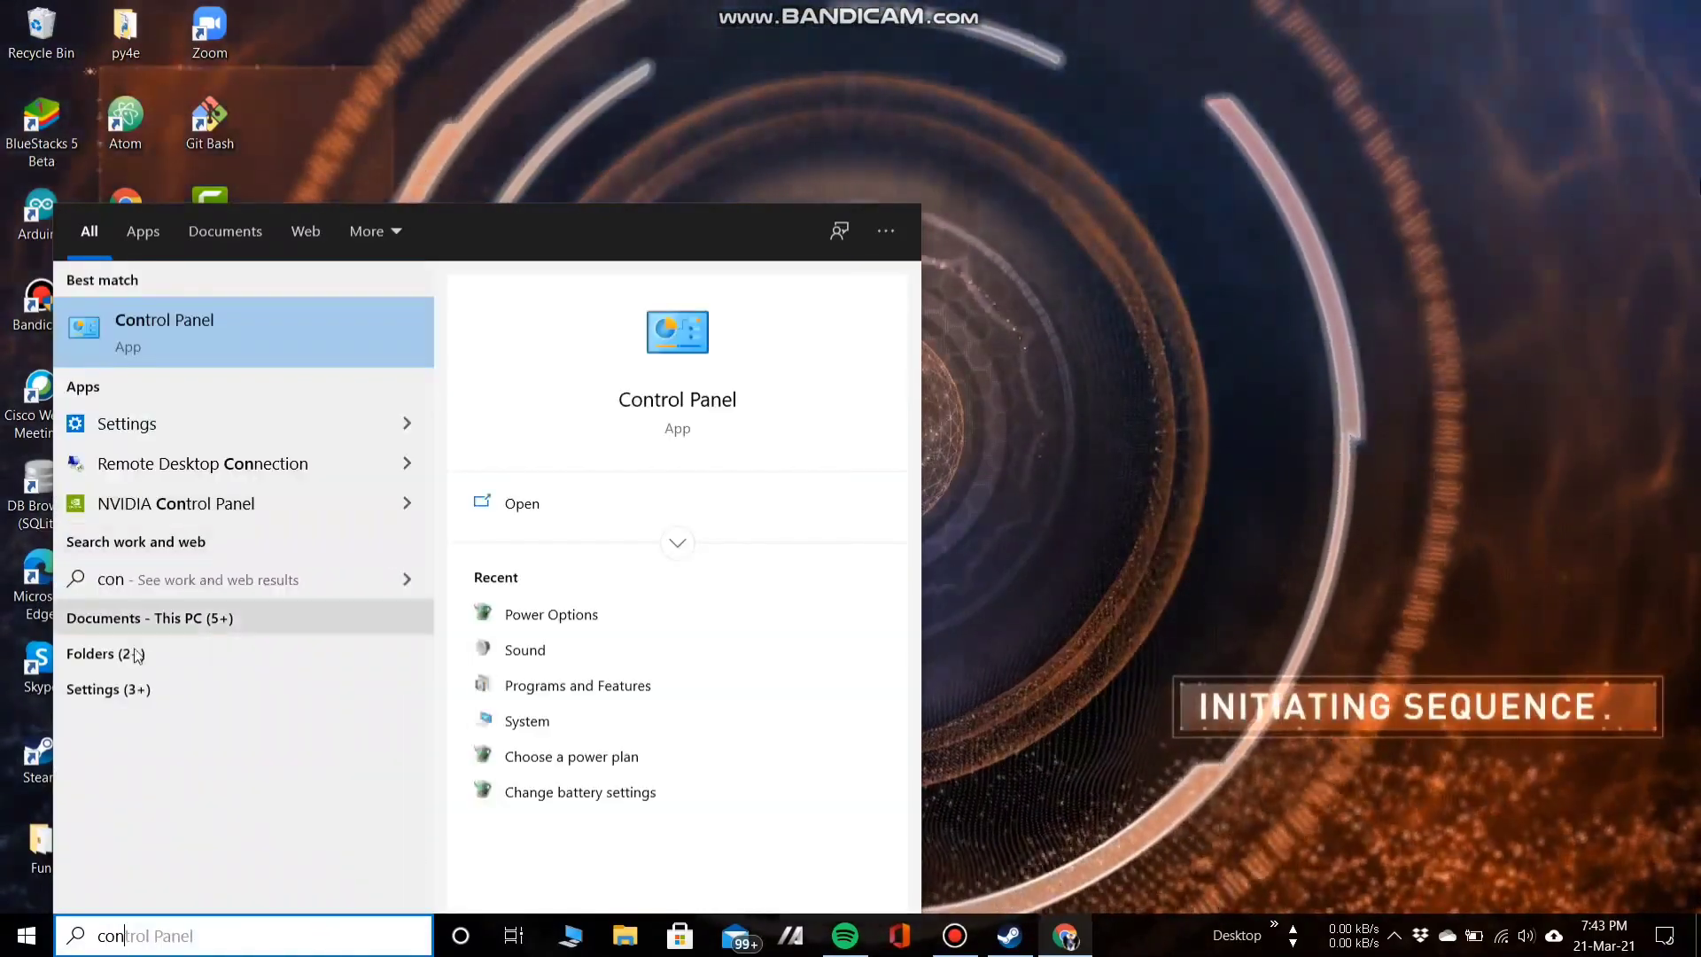
left_click(142, 344)
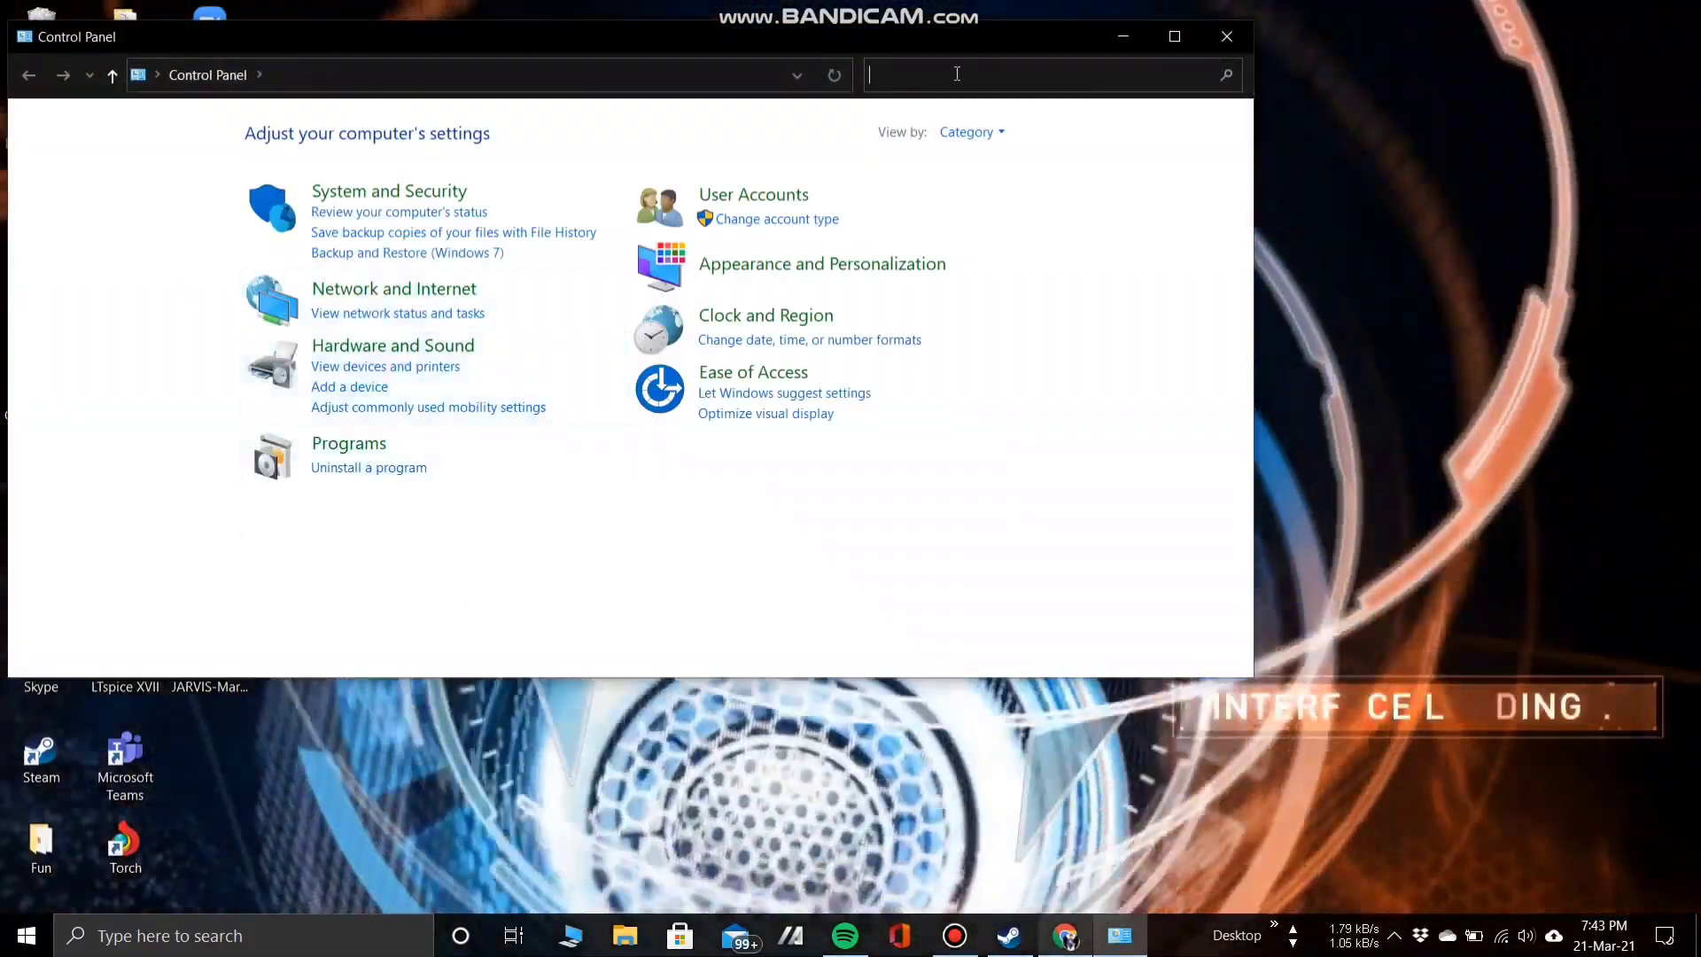
- Search 'power', open Power Options' power-button settings, confirm fast startup is off, then close
left_click(964, 88)
type("power")
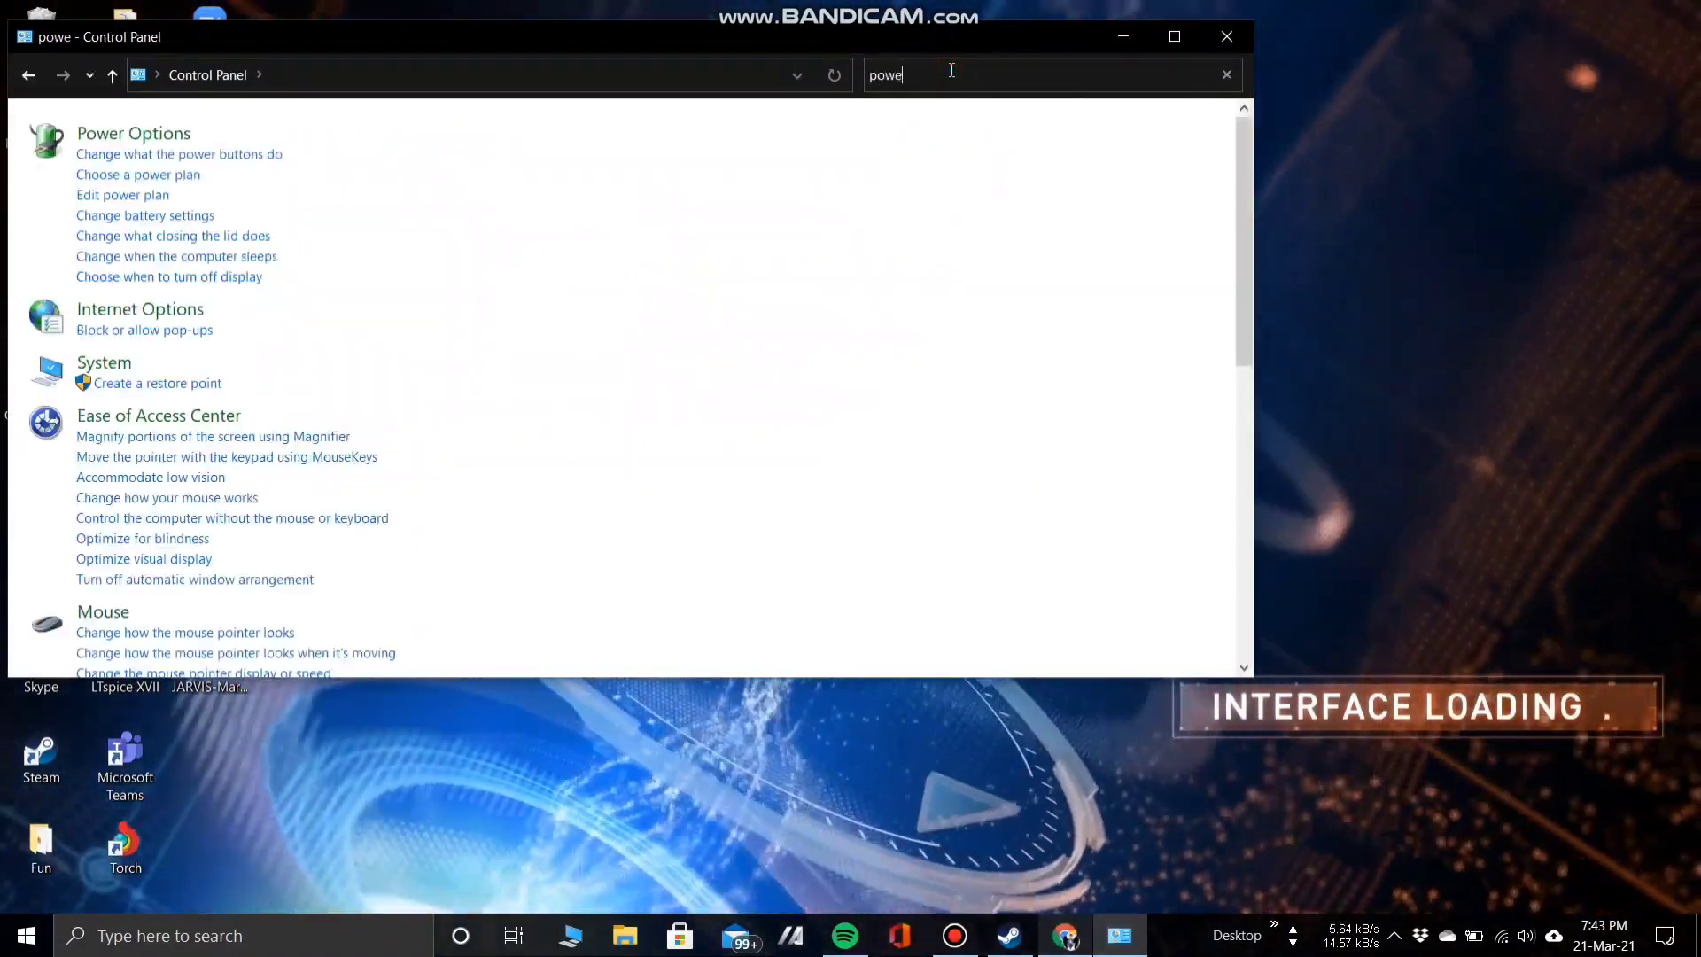
left_click(133, 133)
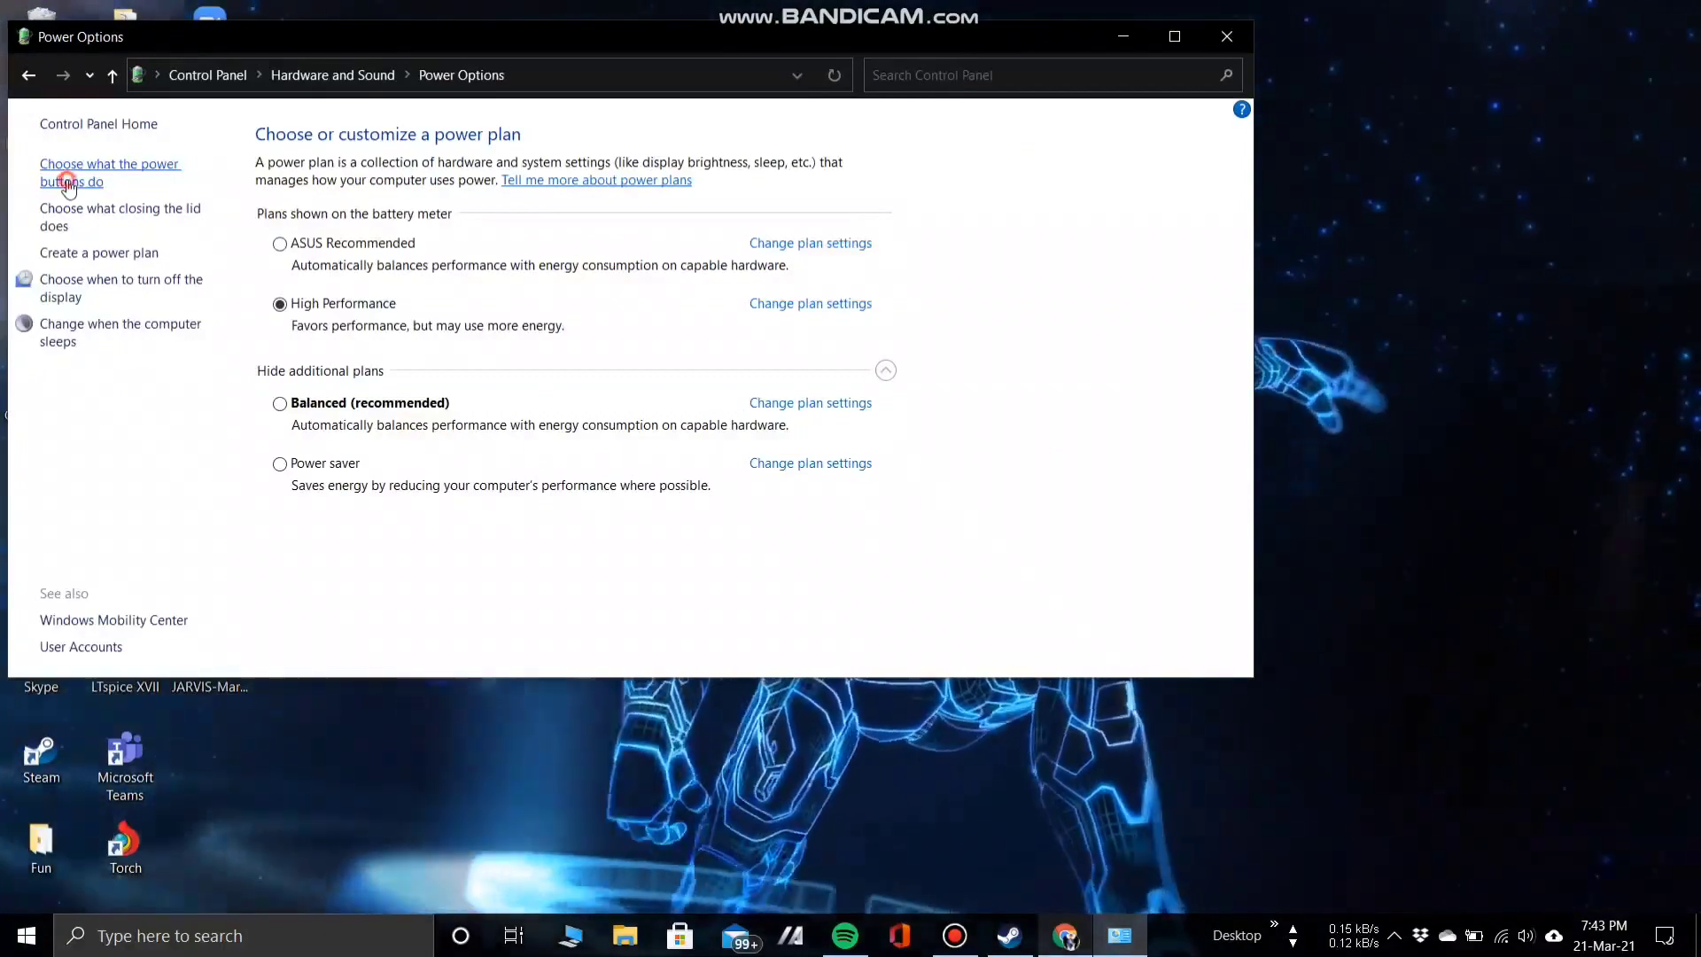
left_click(70, 184)
scroll(348, 457, "down", 1)
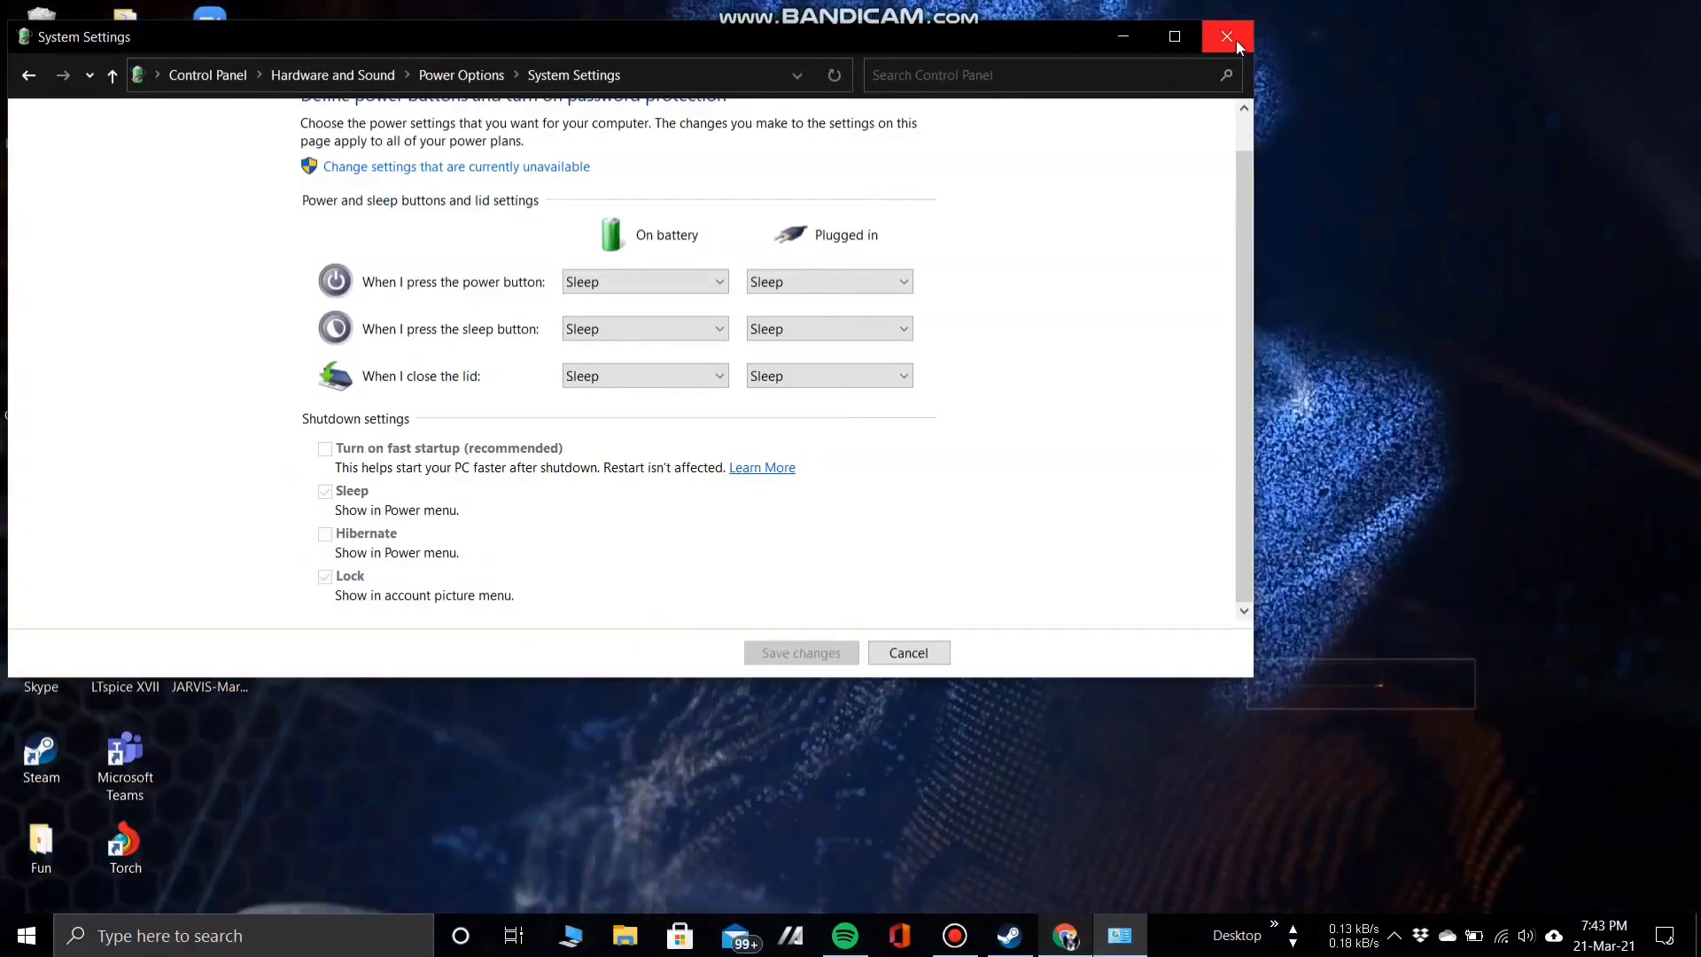
left_click(1237, 42)
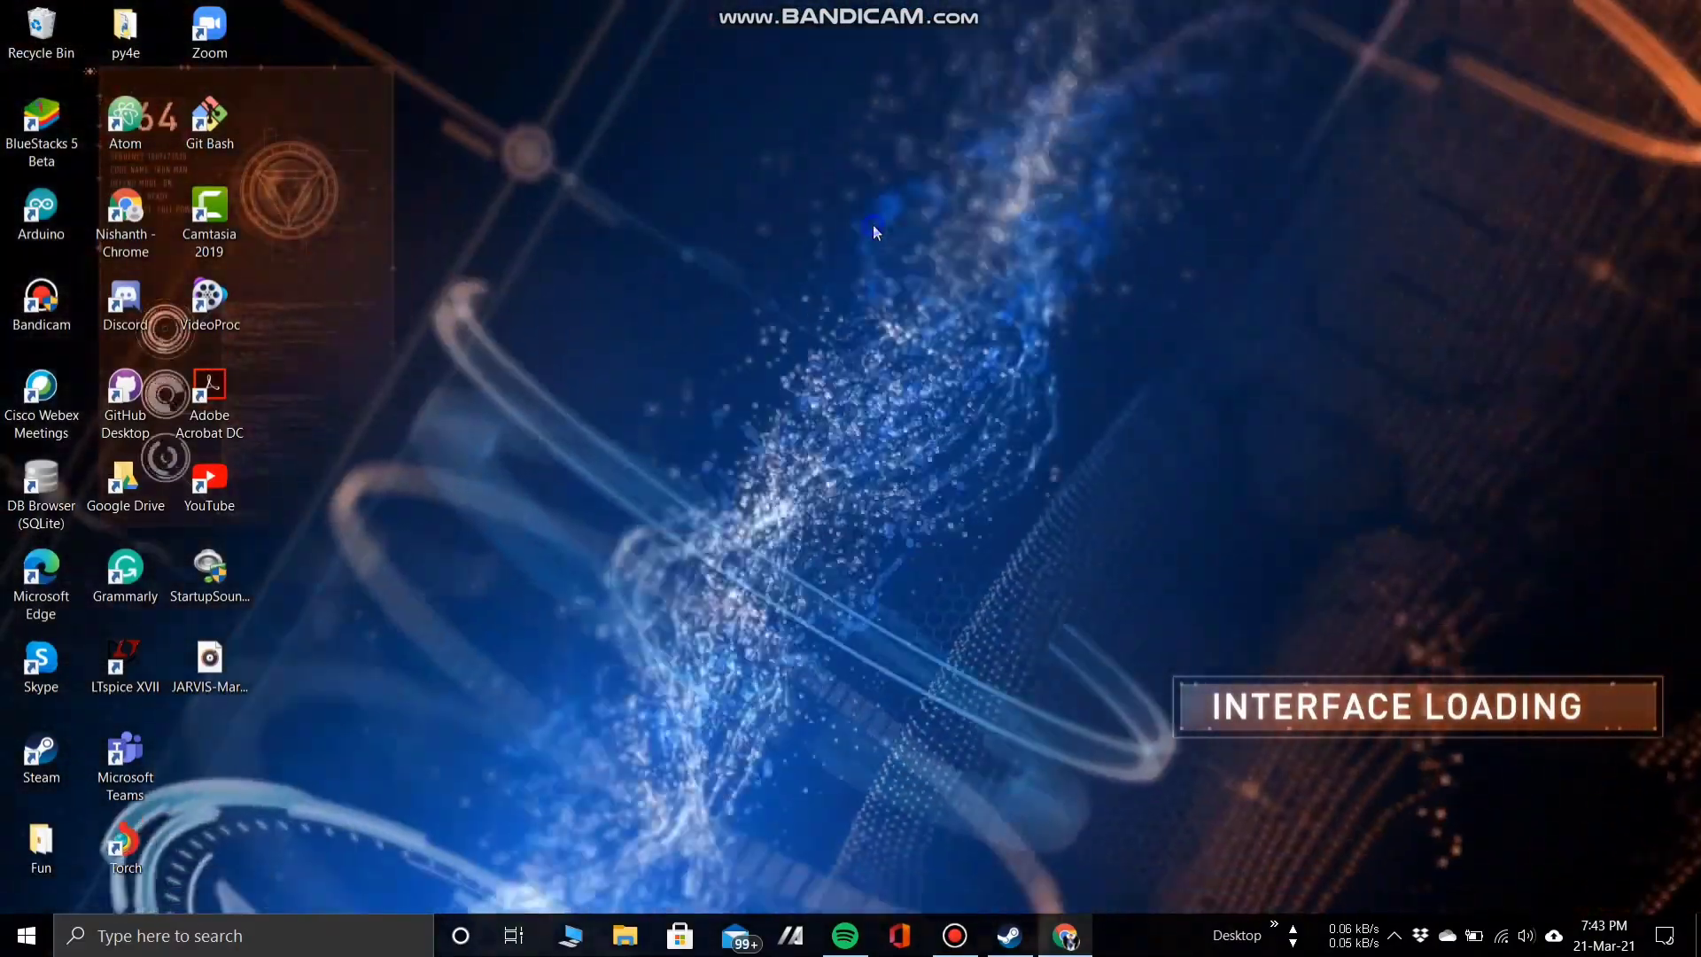
right_click(876, 226)
left_click(931, 291)
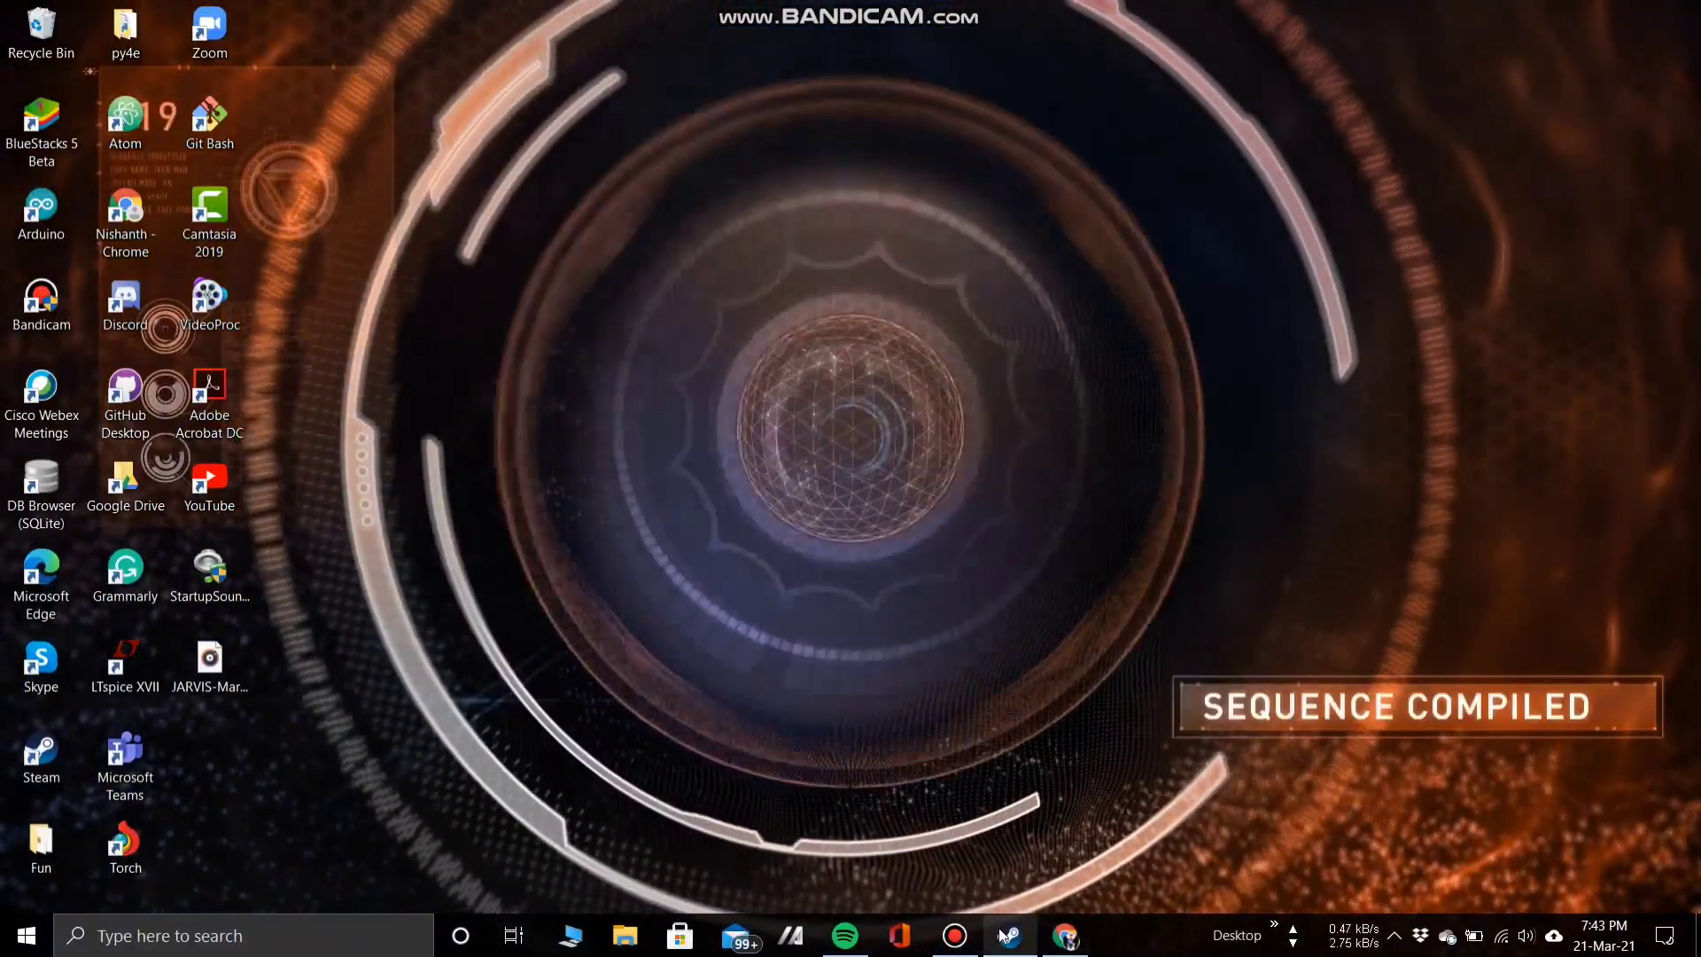
left_click(1004, 936)
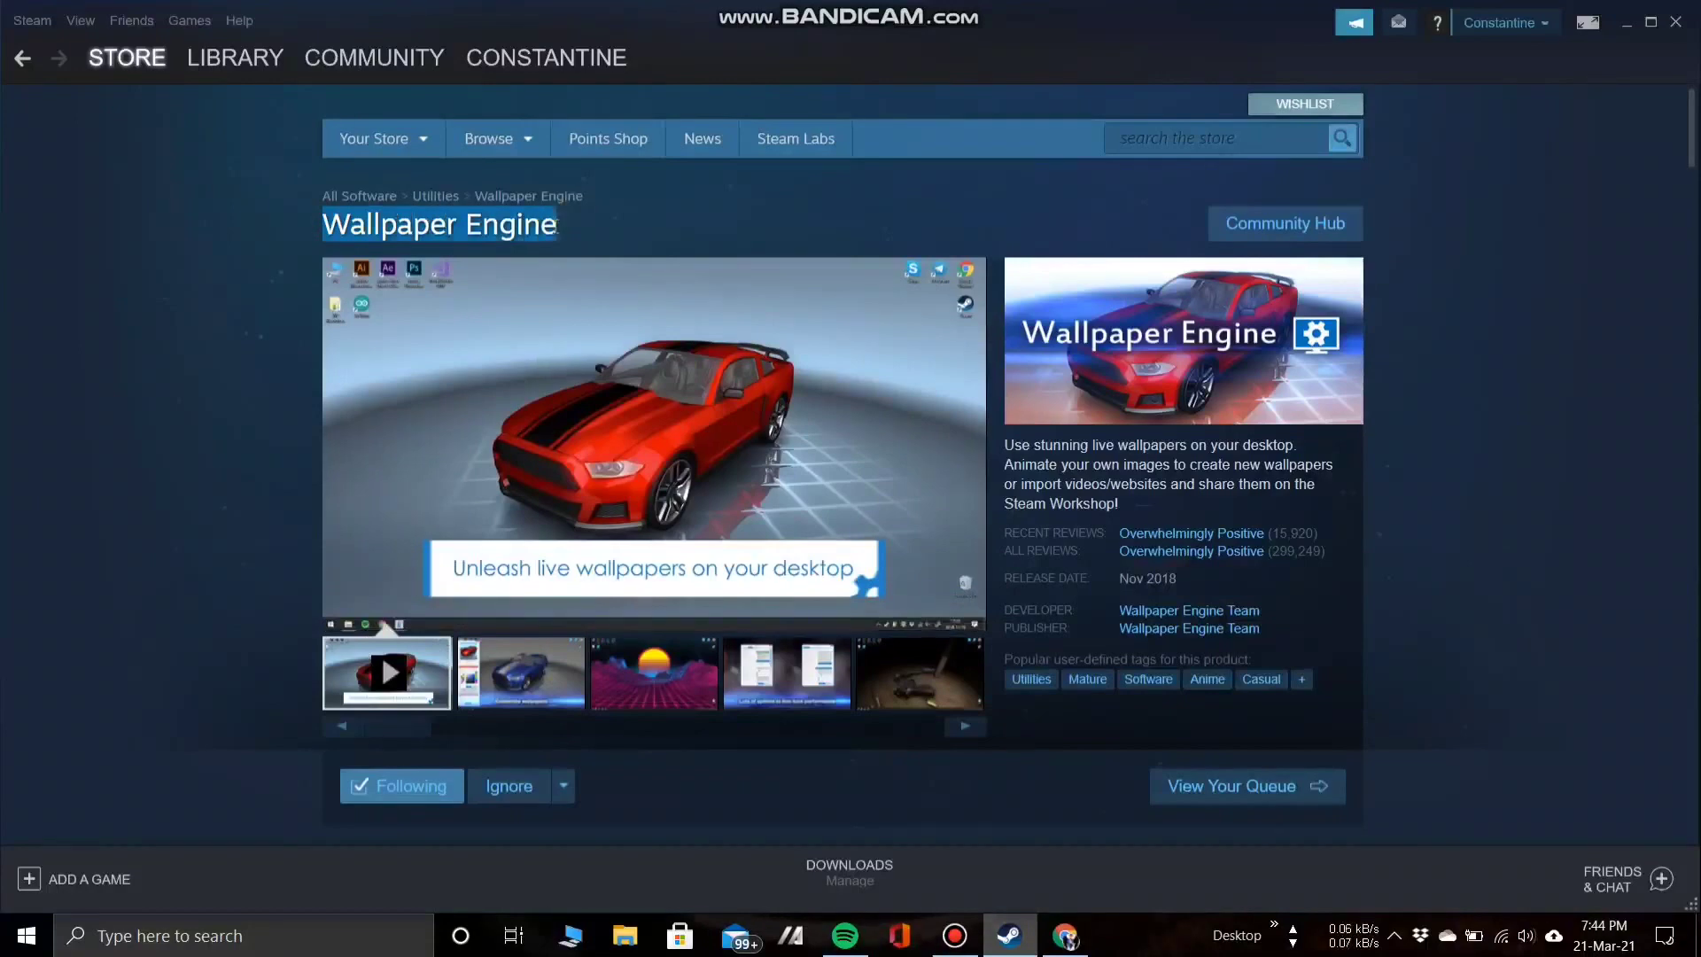
left_click(477, 665)
left_click(659, 690)
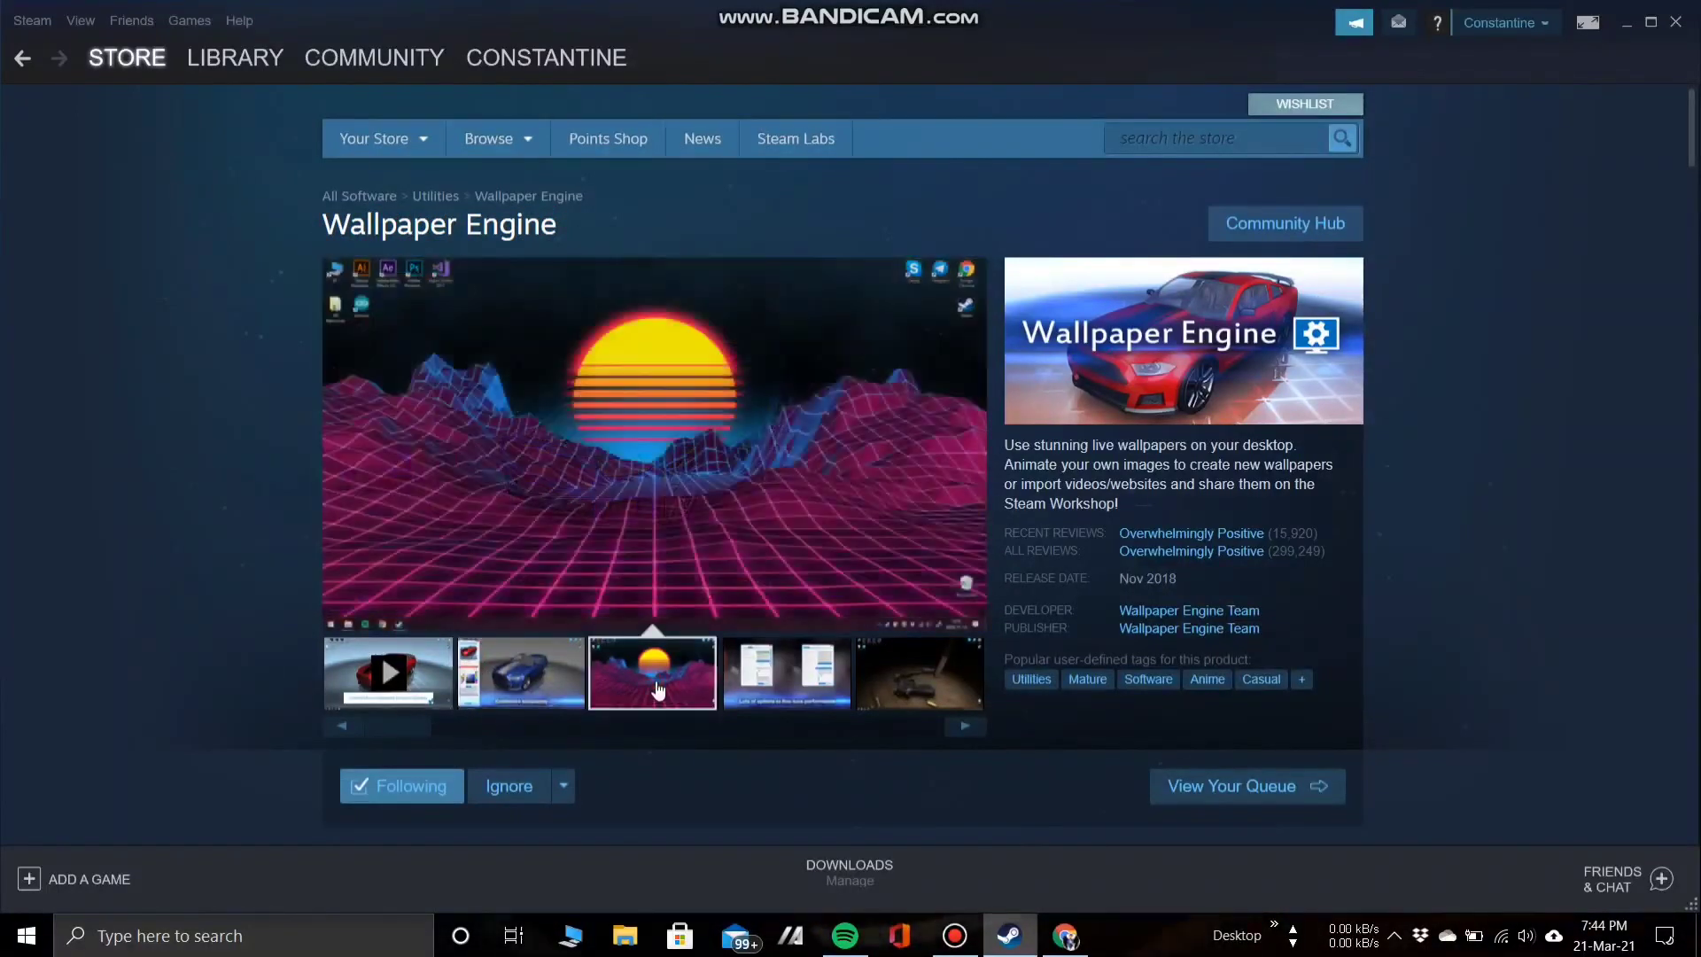
left_click(890, 701)
left_click(787, 673)
left_click(1627, 22)
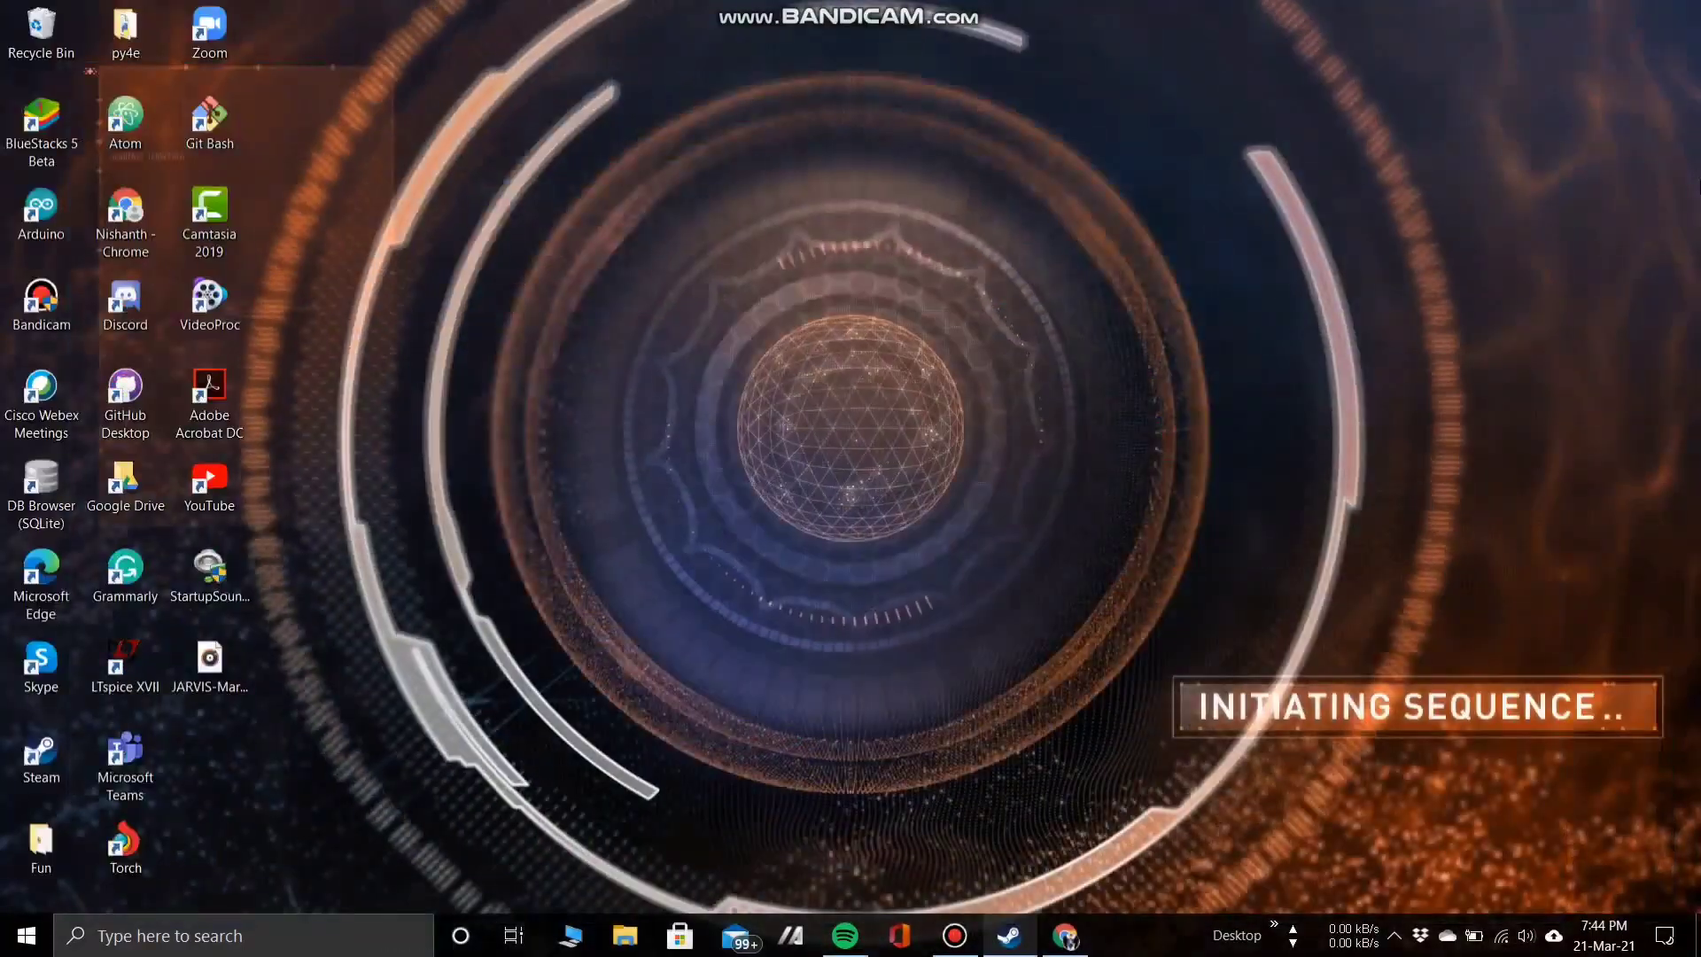
- Open Wallpaper Engine's Change Wallpaper chooser from the hidden tray icons
left_click(1395, 936)
right_click(1395, 936)
left_click(1411, 893)
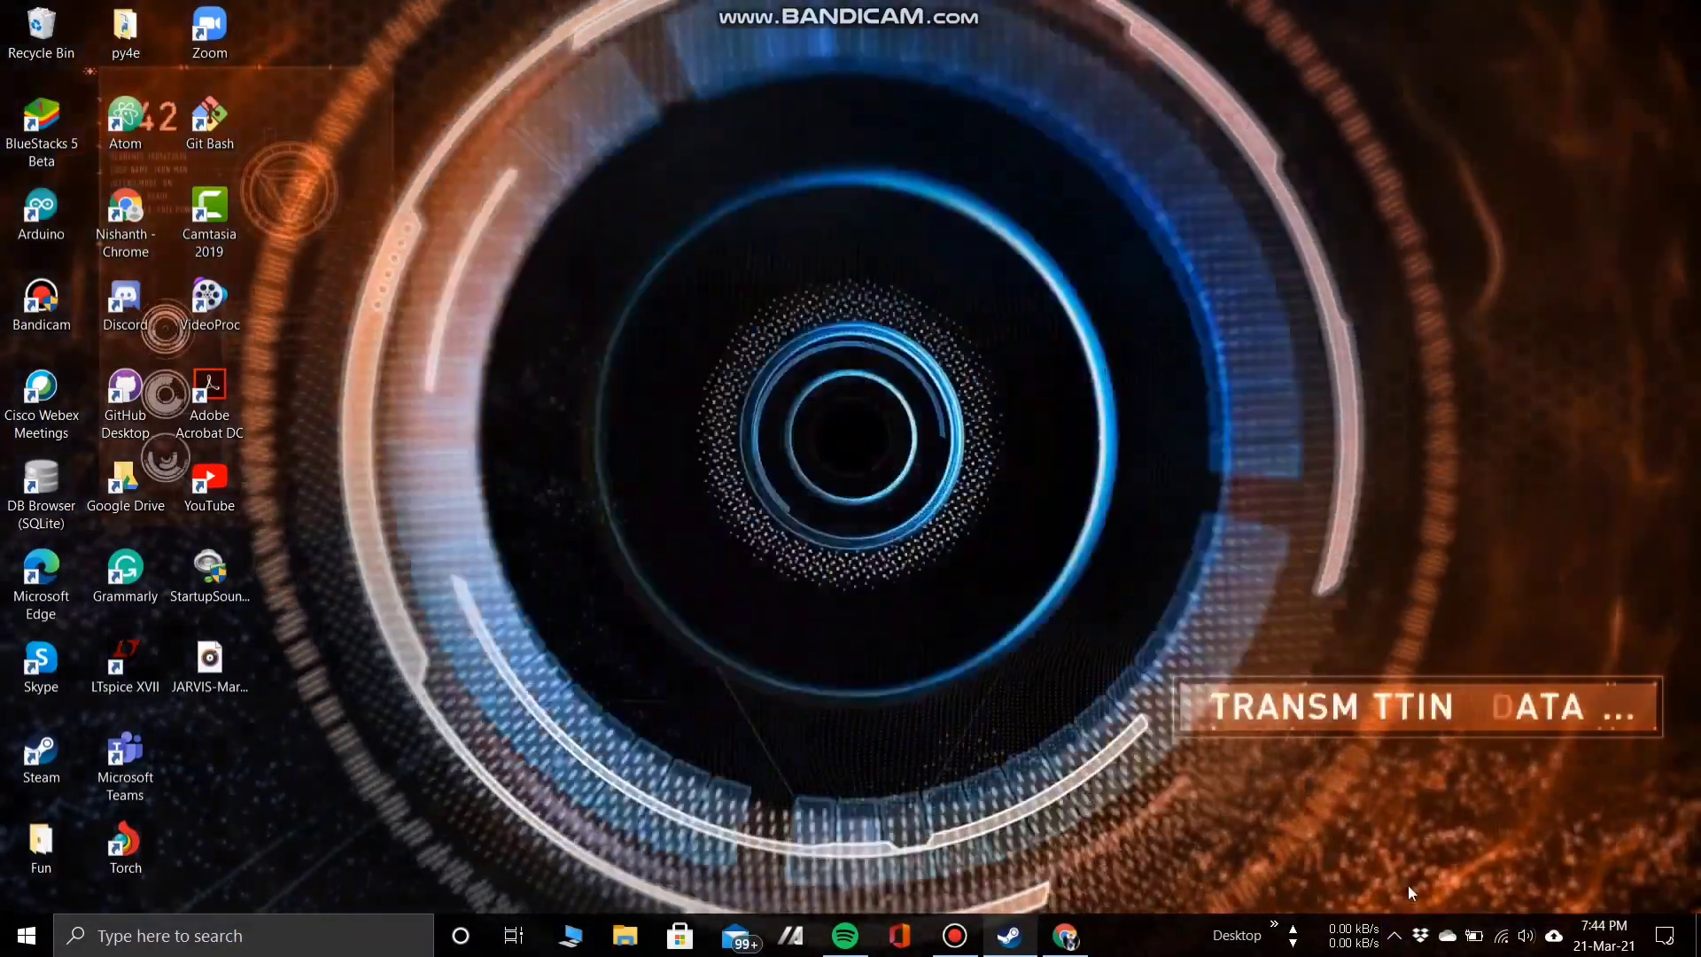
left_click(1395, 935)
right_click(1418, 891)
left_click(1436, 694)
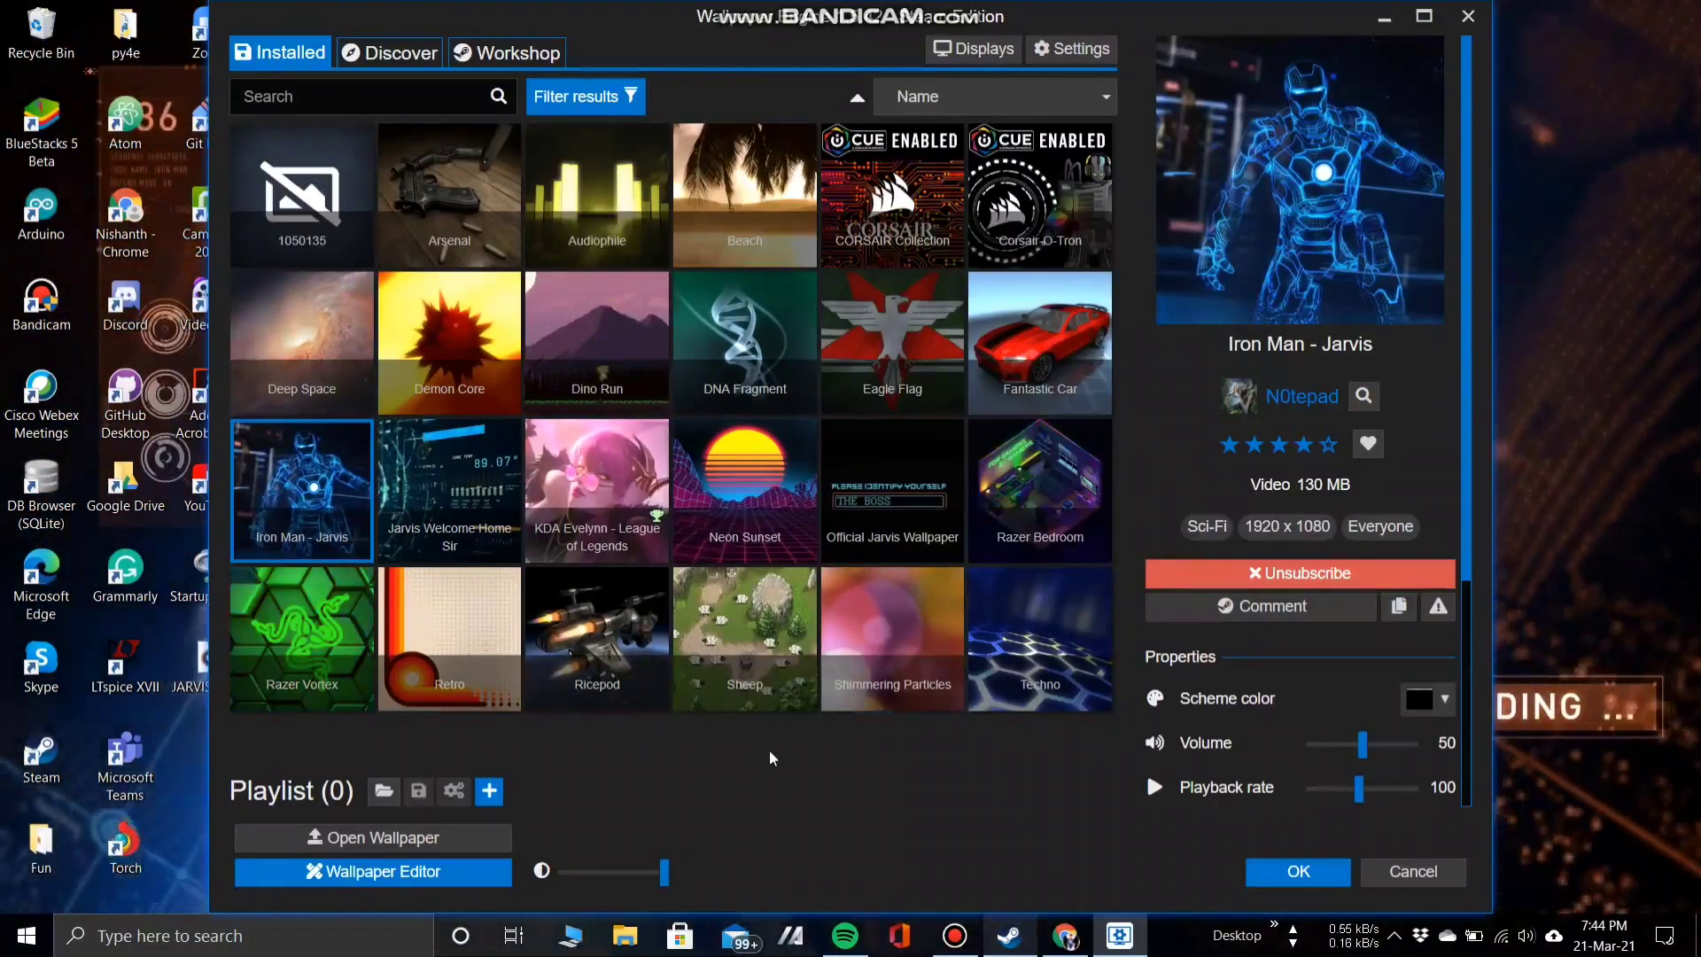
- Apply the Neon Sunset wallpaper and refresh the desktop
left_click(744, 492)
key("Return")
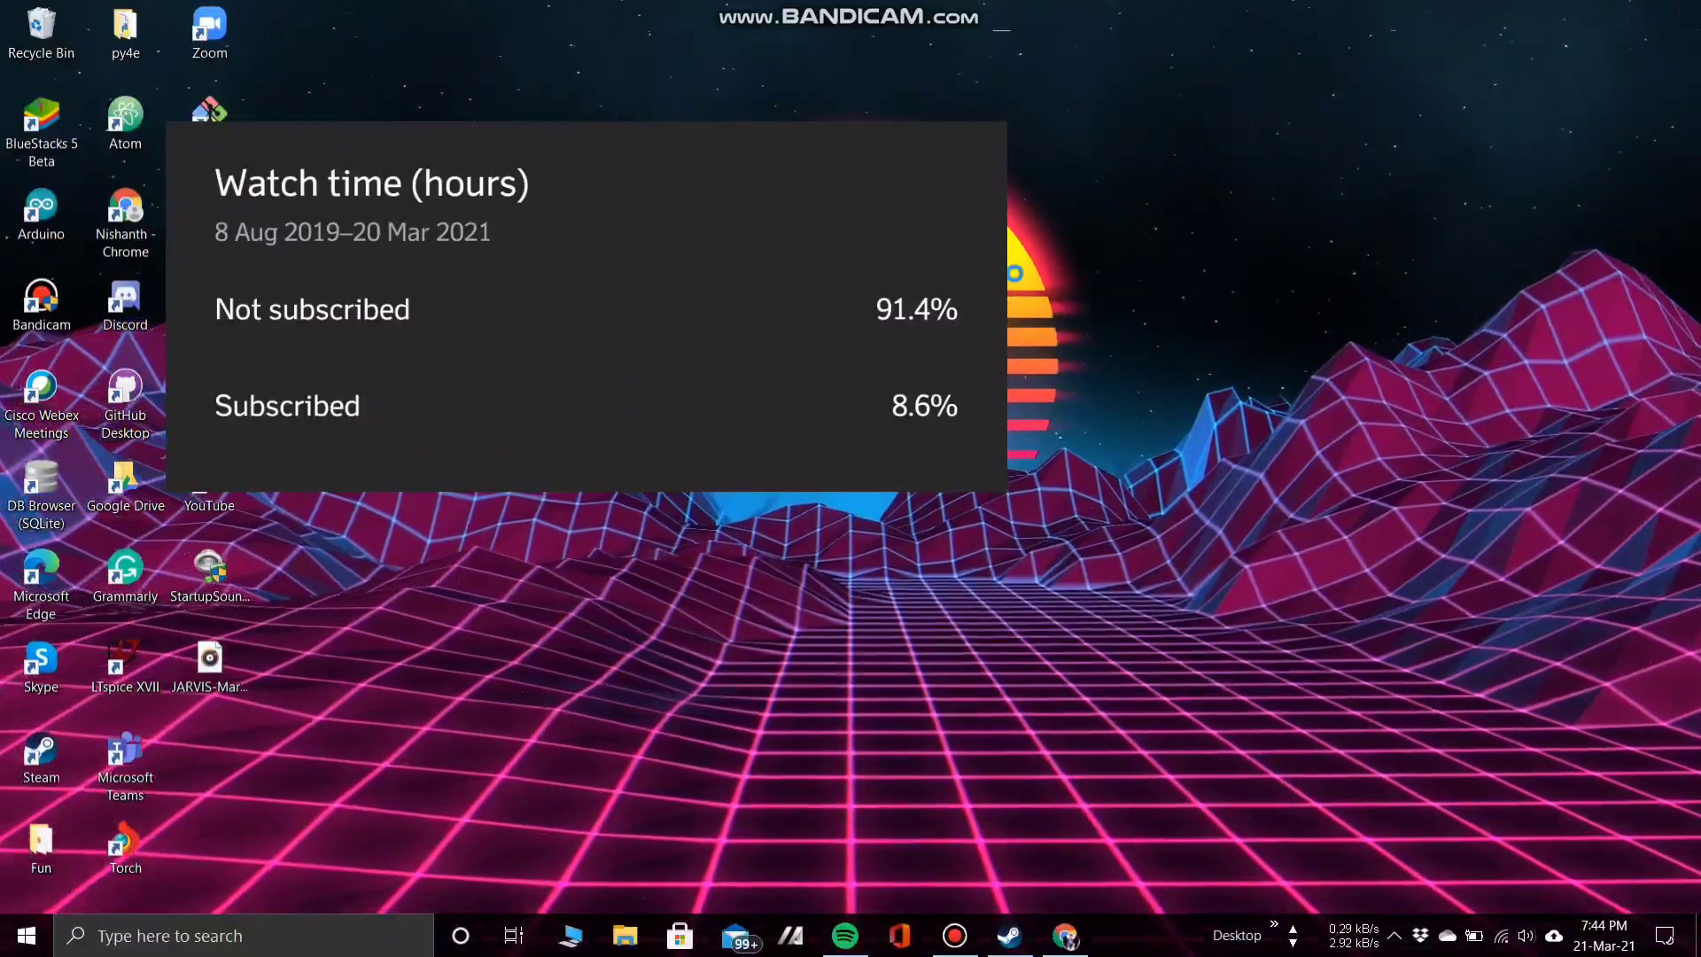
right_click(1012, 211)
left_click(1049, 271)
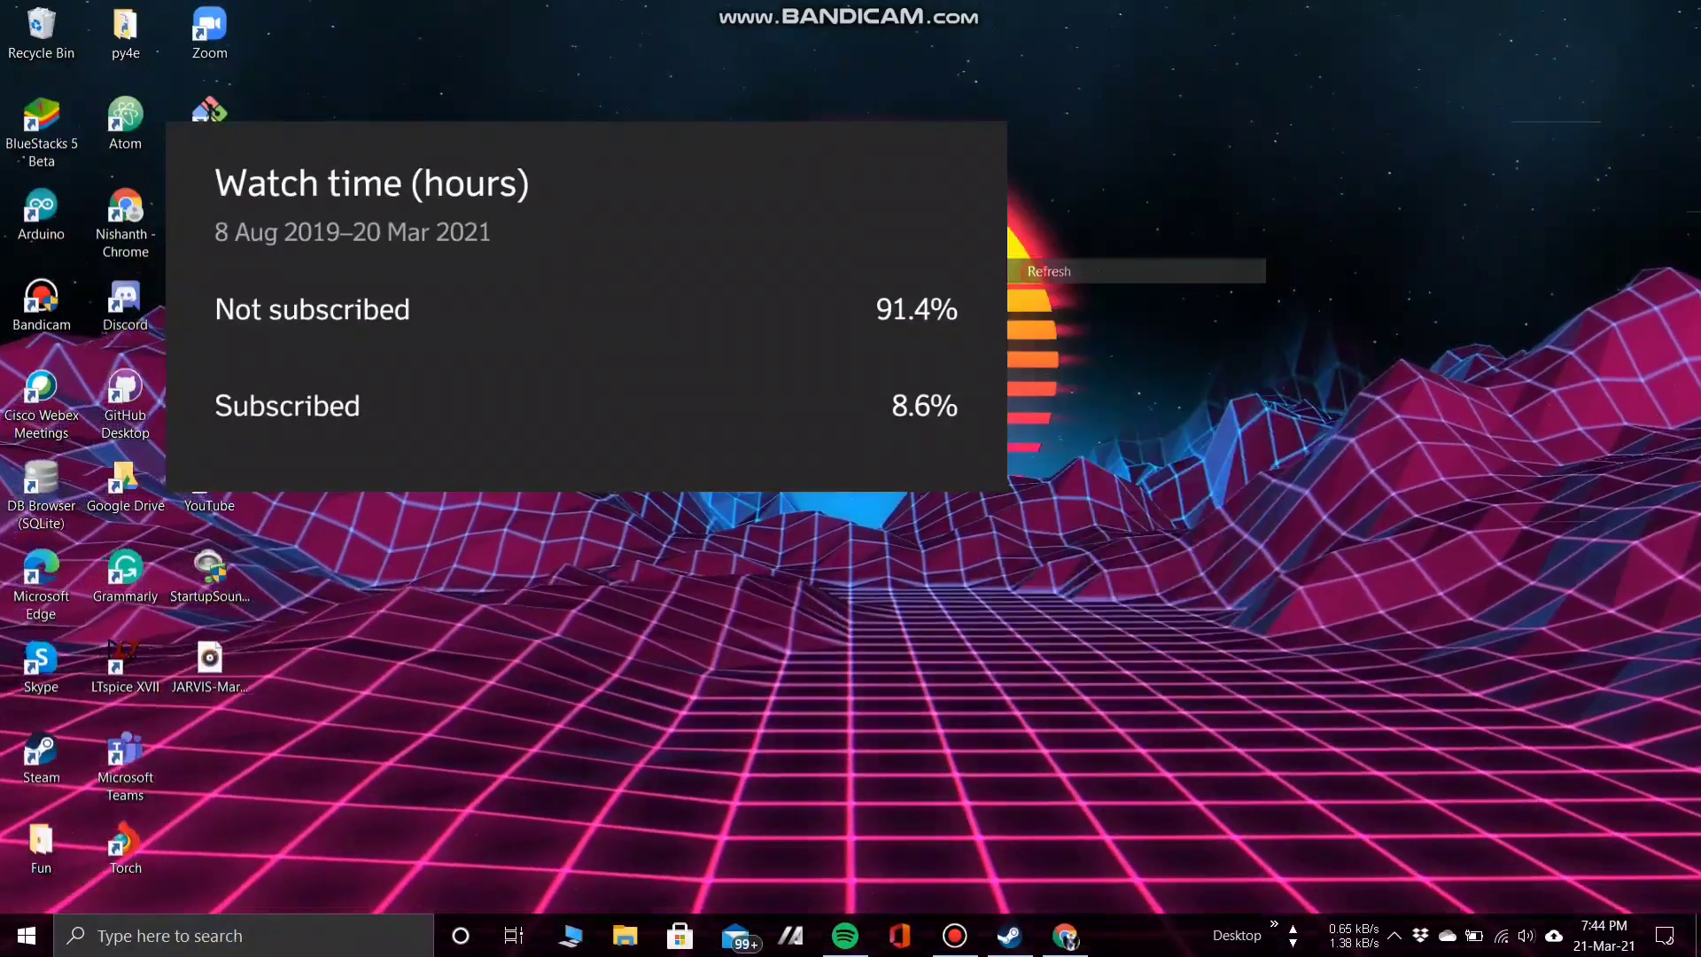